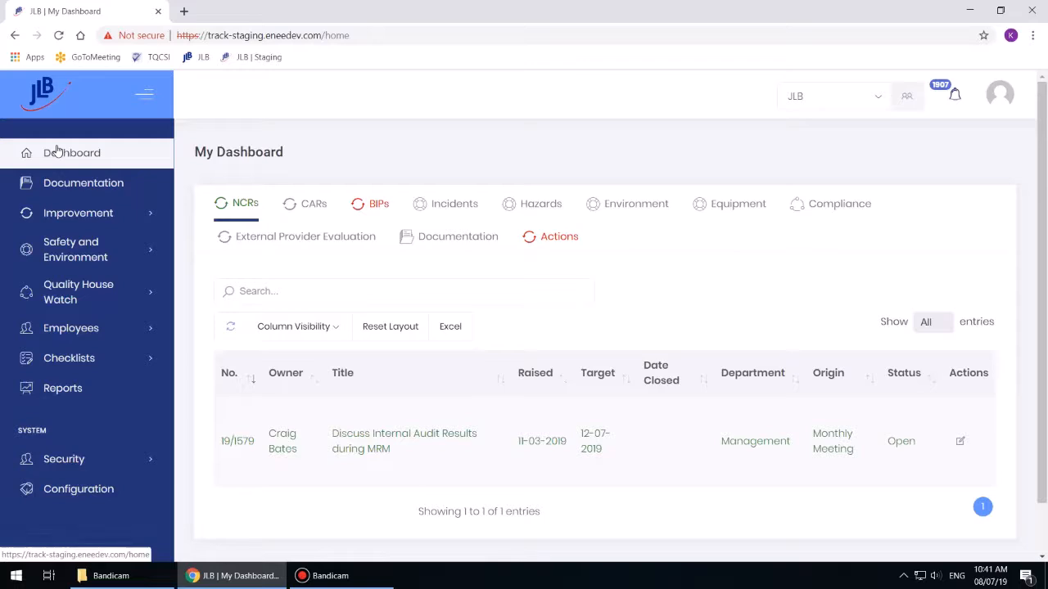
- Open the employee register, sort it by given names in ascending order, and open the first listed employee's record
left_click(71, 327)
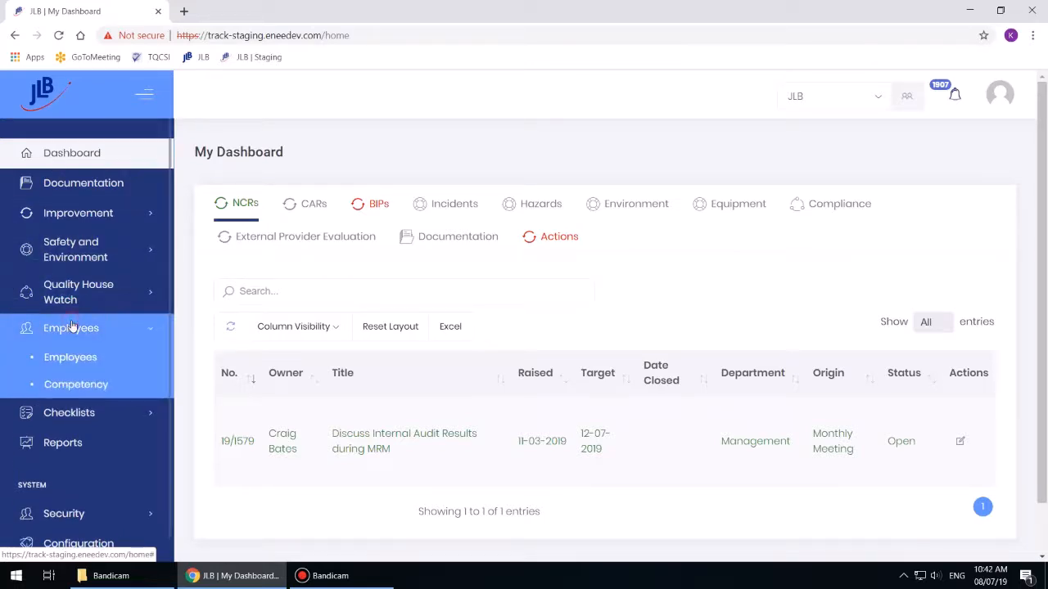
left_click(72, 359)
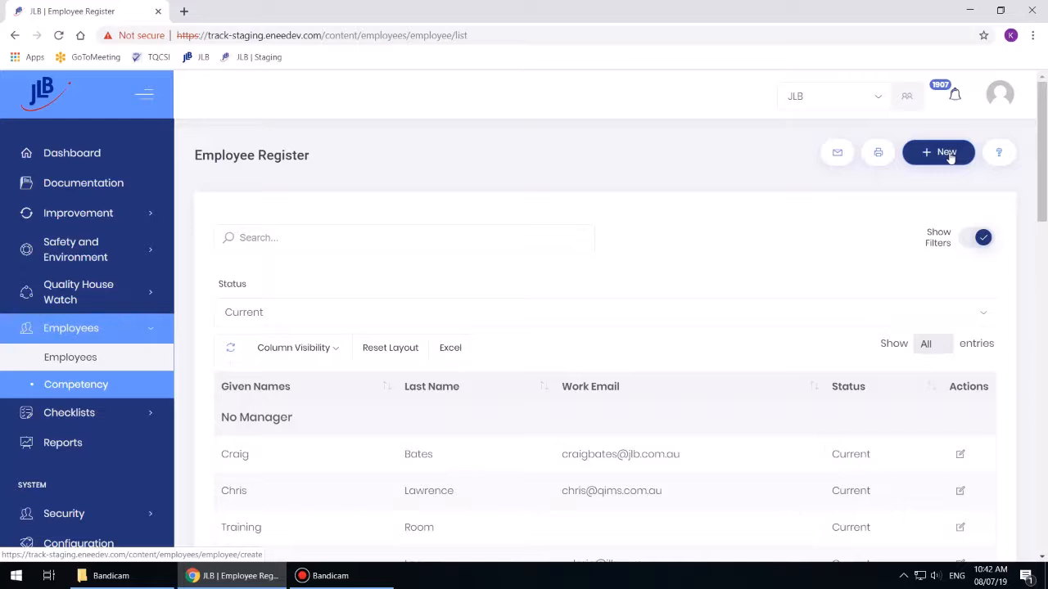
left_click(289, 392)
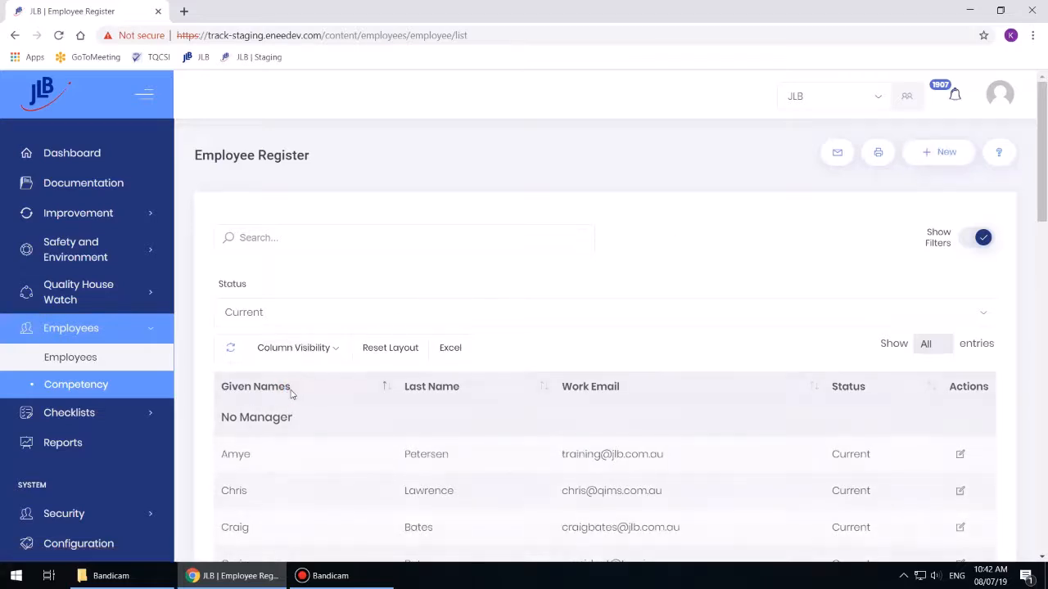
left_click(322, 464)
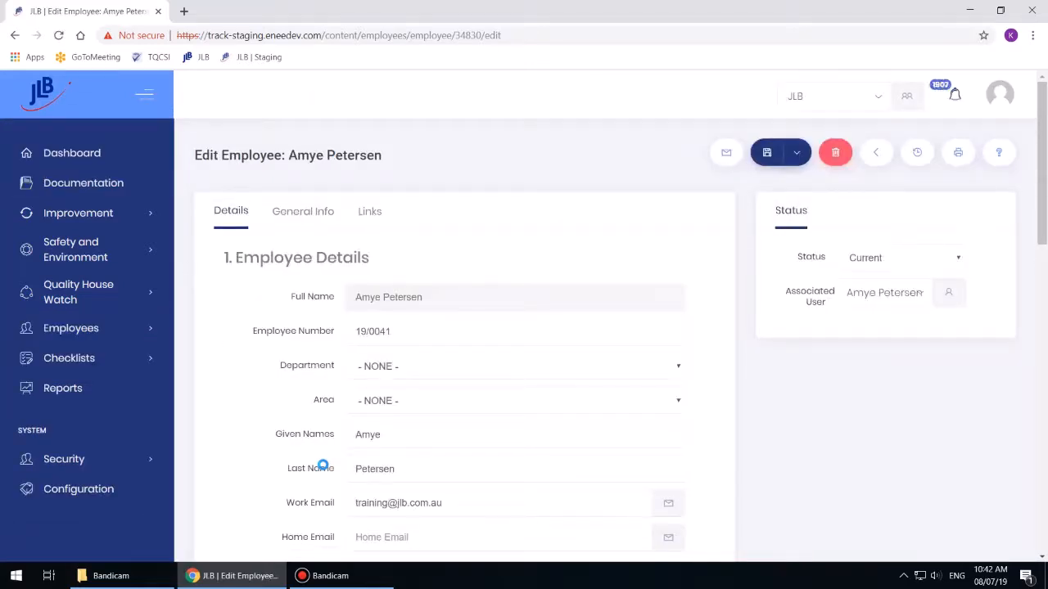
- Examine the Employee Details fields, from employee number and department through names and emails to the date of birth picker
left_click(426, 330)
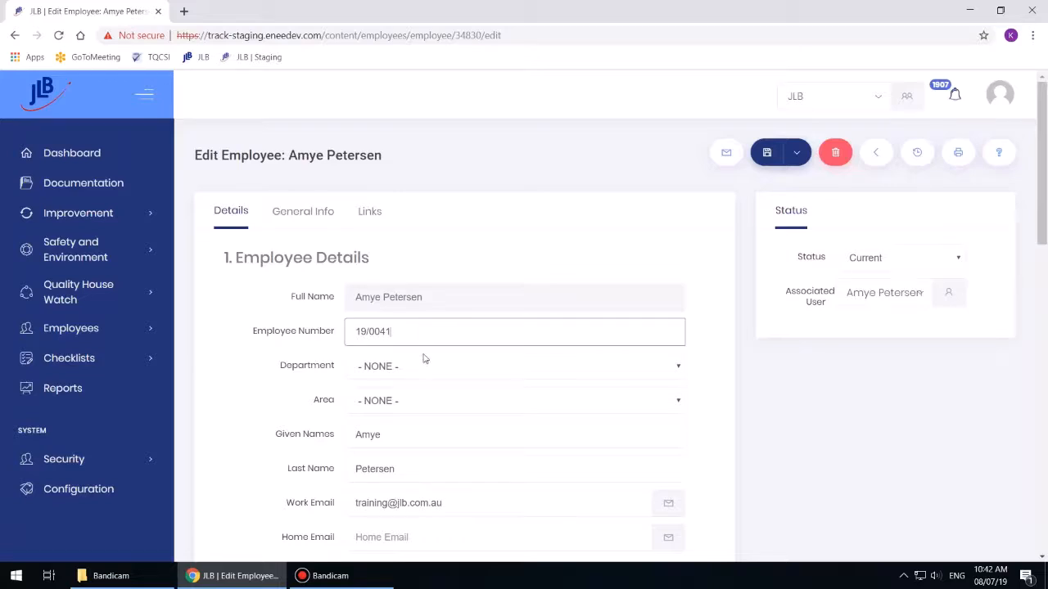
left_click(422, 367)
left_click(422, 367)
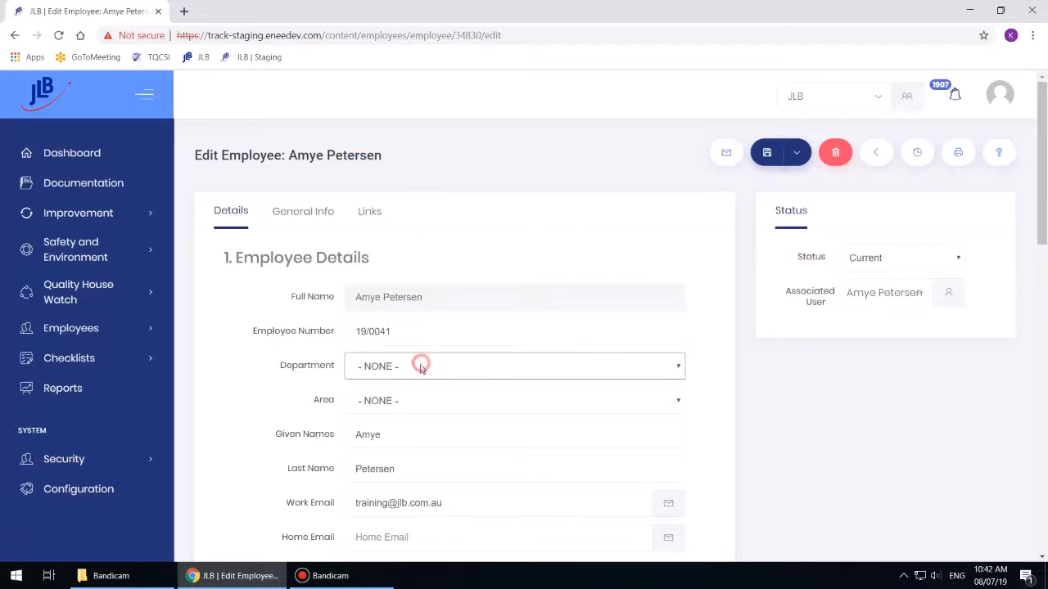
left_click(409, 435)
left_click(408, 468)
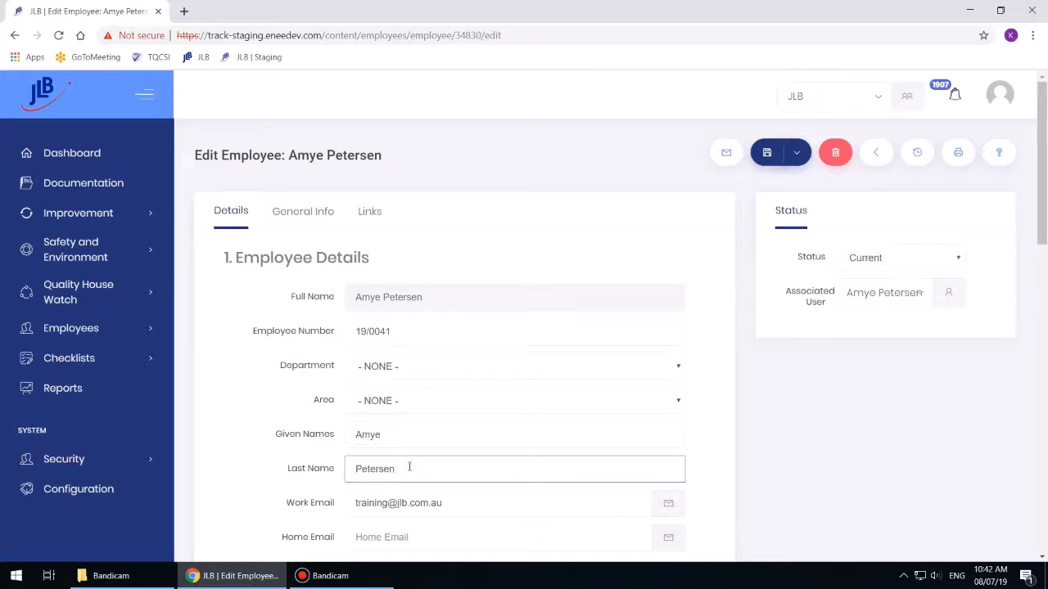
left_click(413, 498)
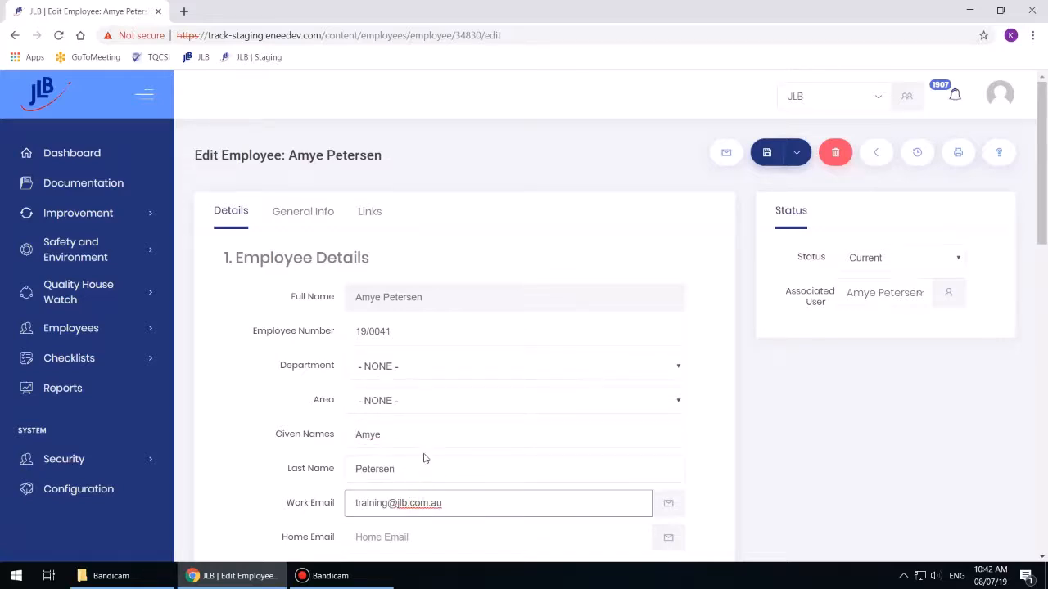
scroll(423, 456, "down", 3)
left_click(419, 334)
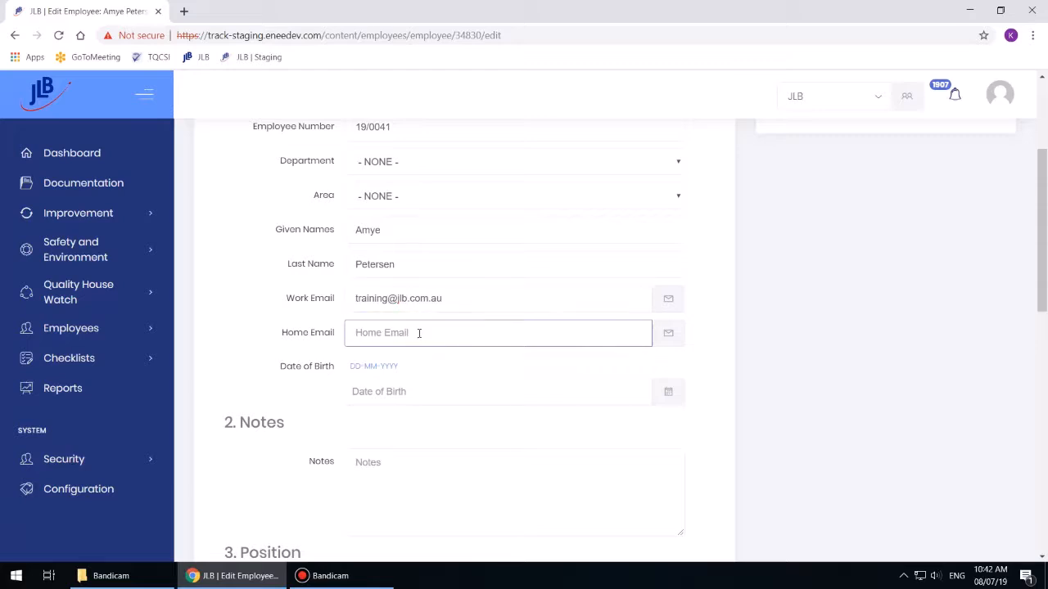
left_click(398, 400)
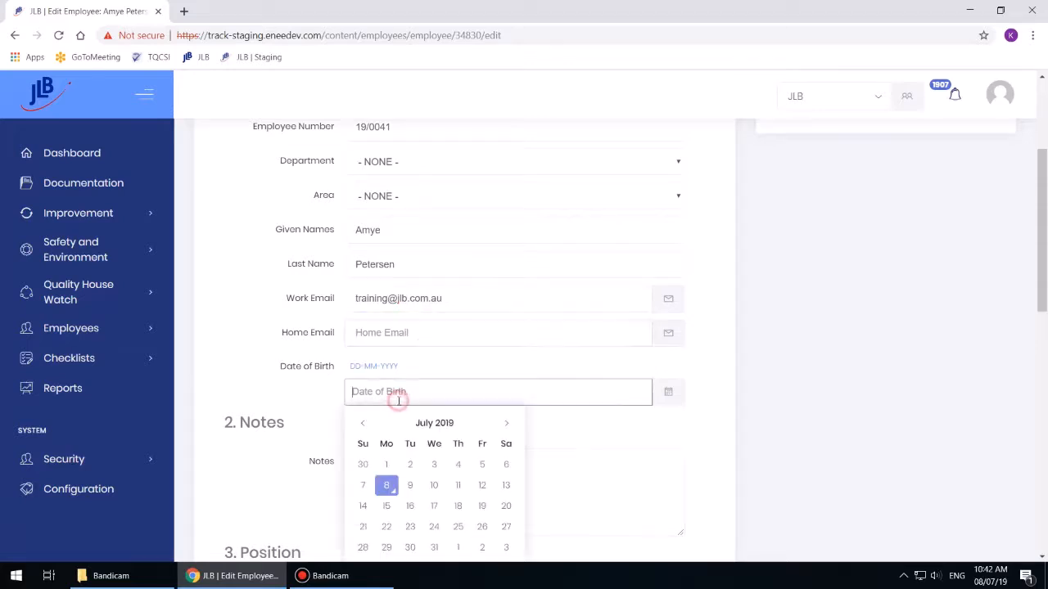
left_click(332, 391)
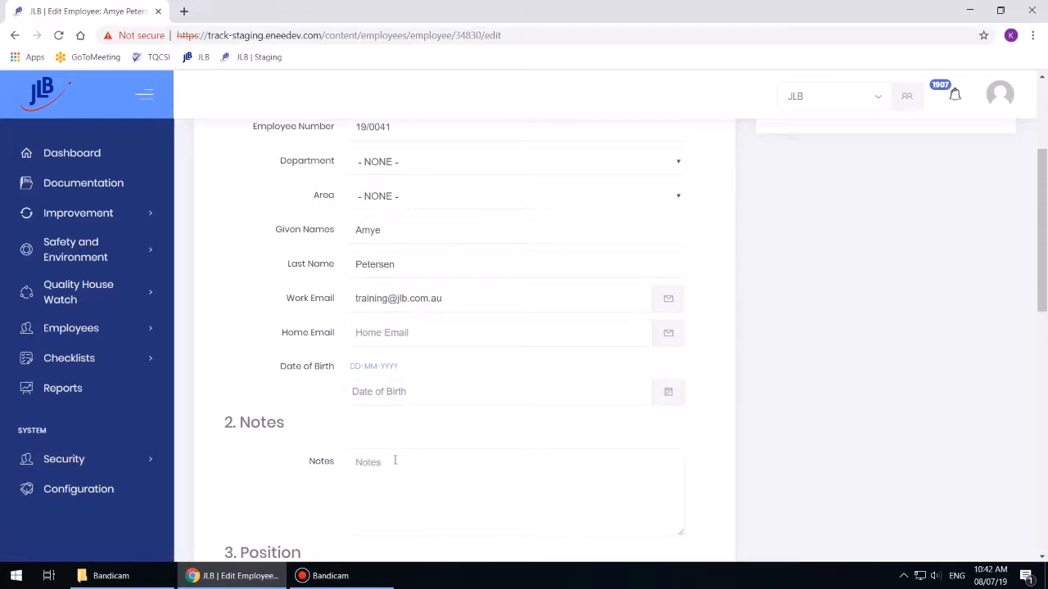
- Check the options available for the employee's status
scroll(491, 409, "up", 3)
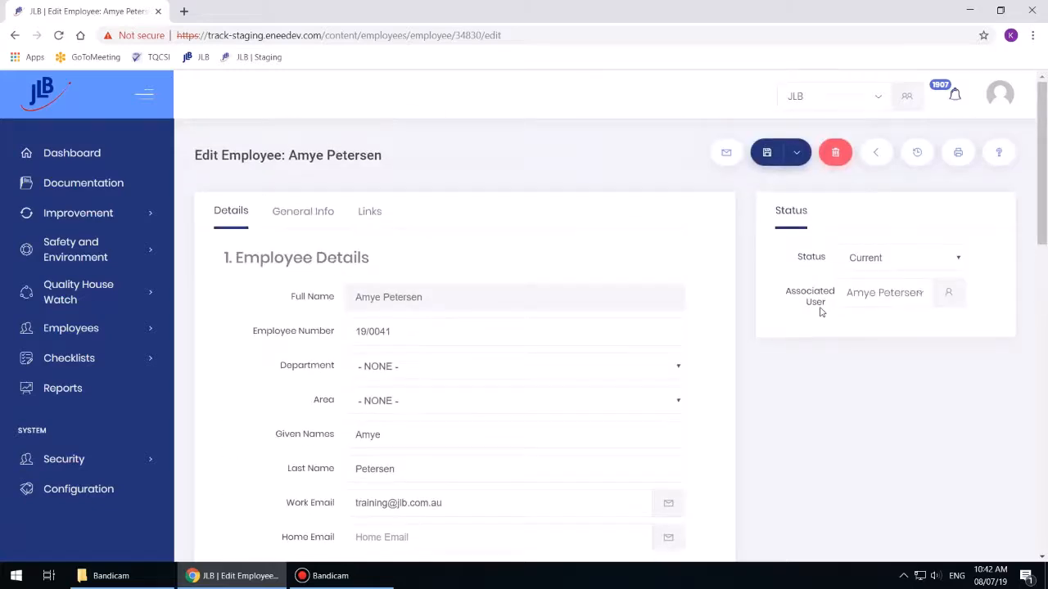
left_click(871, 257)
left_click(872, 259)
- Examine the Notes field, the Job Title choices and the Date Employed picker
scroll(544, 362, "down", 4)
left_click(517, 298)
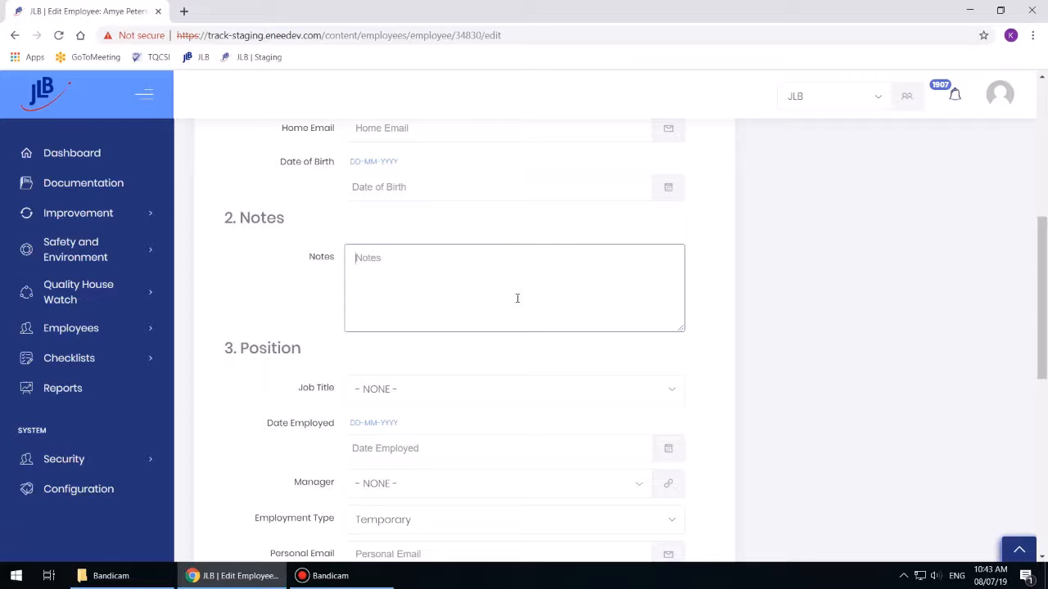
left_click(462, 393)
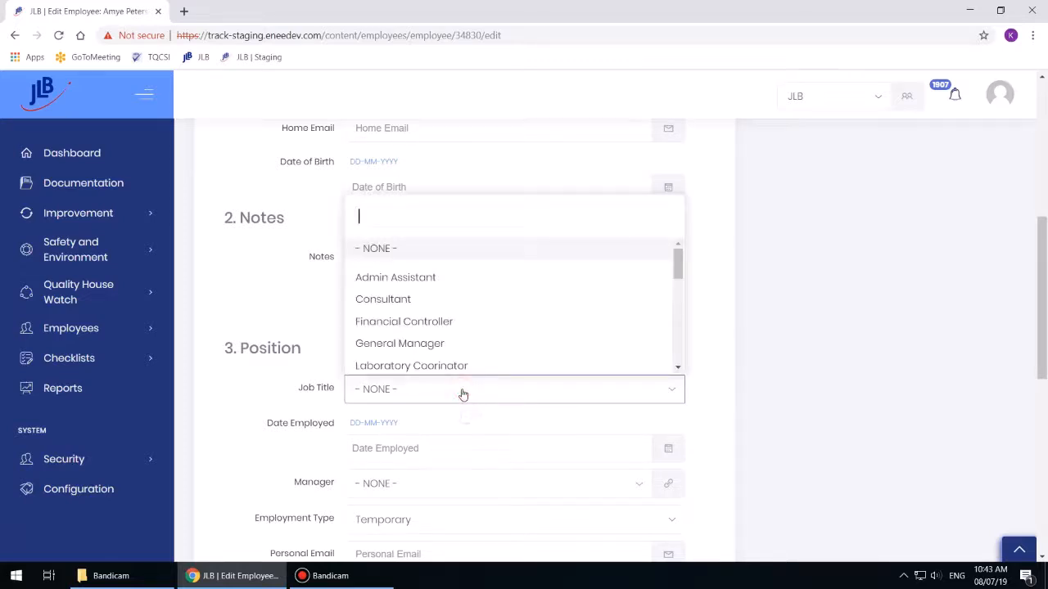
left_click(463, 393)
left_click(444, 452)
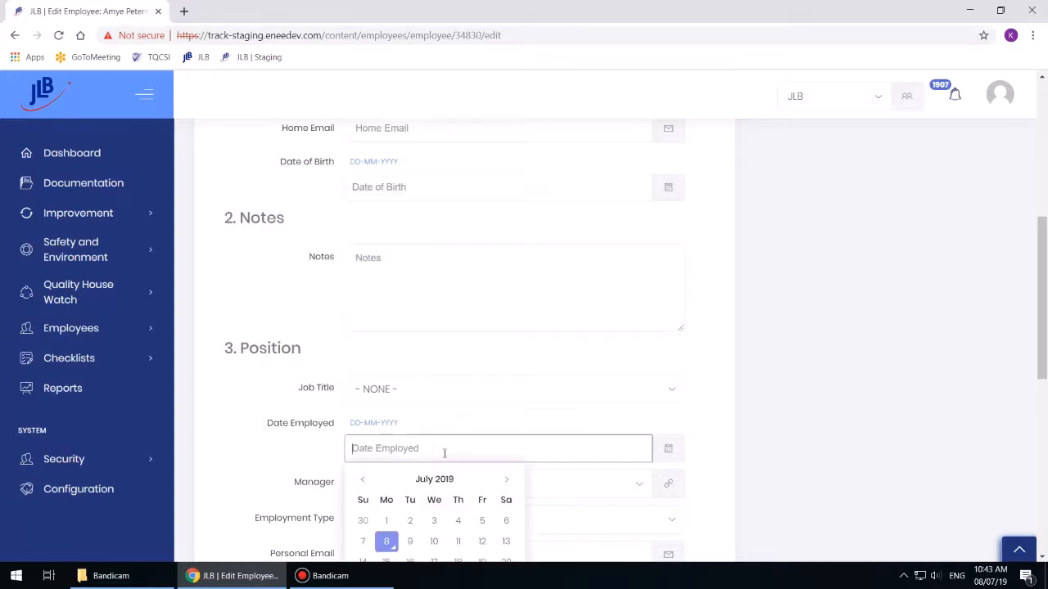
left_click(451, 423)
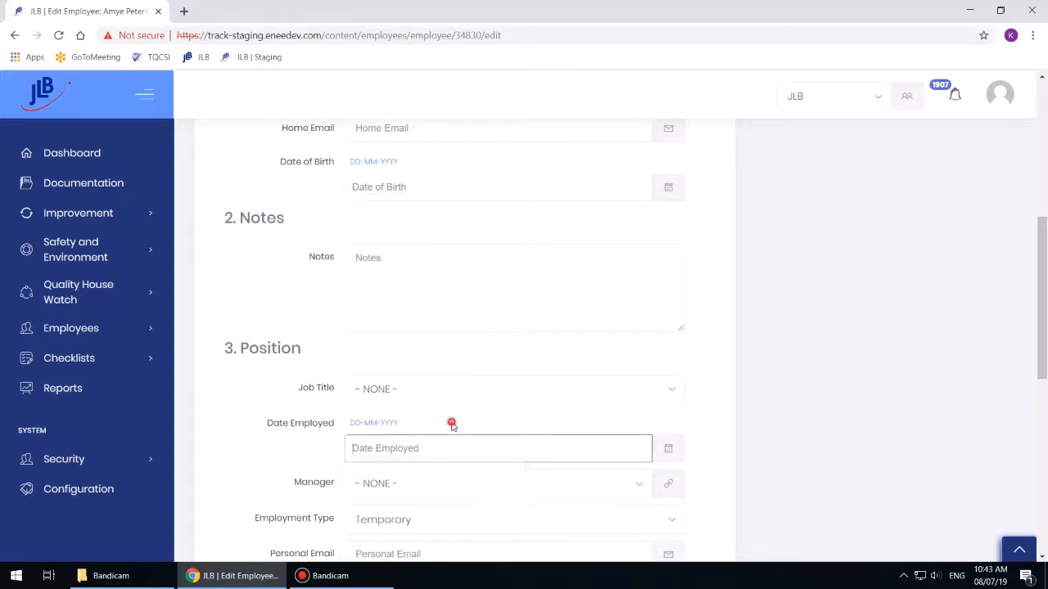
- Examine the choices offered for Manager, Employment Type and Manages Staff in the Position section
left_click(444, 491)
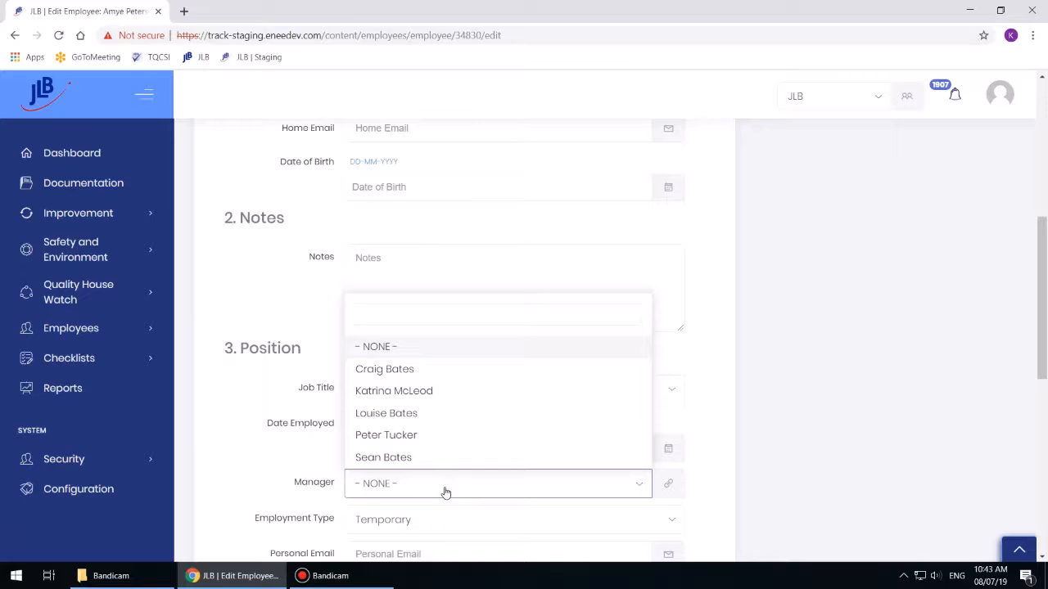
left_click(444, 490)
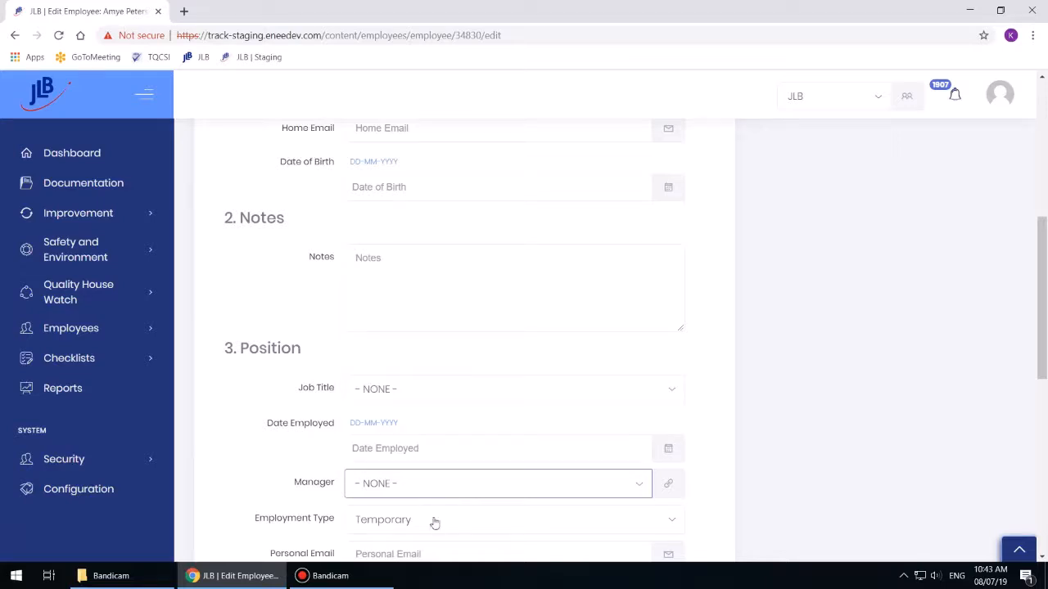
left_click(434, 524)
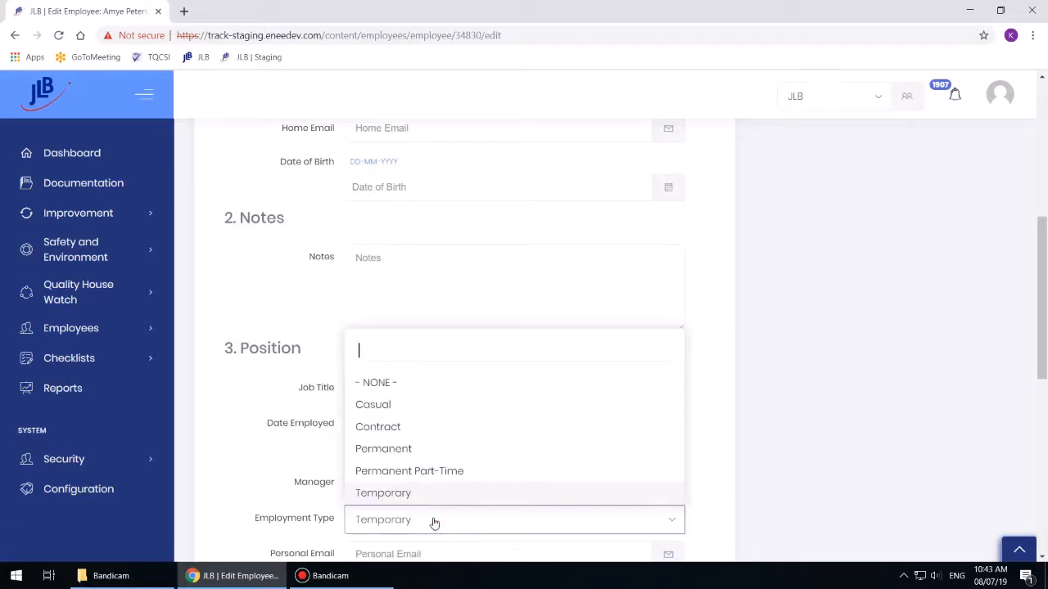
left_click(435, 522)
scroll(430, 491, "down", 2)
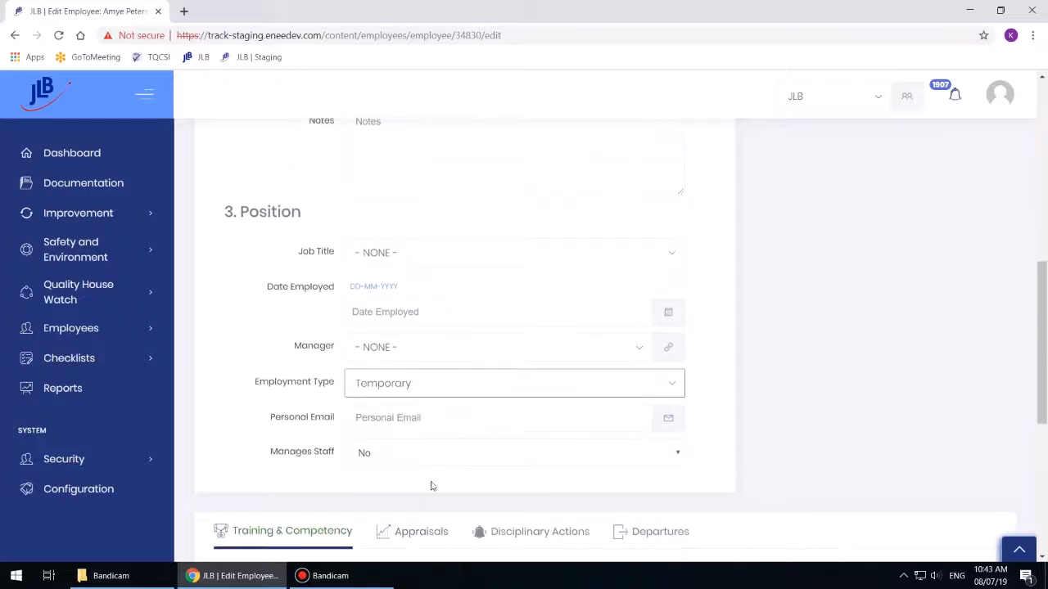
left_click(423, 456)
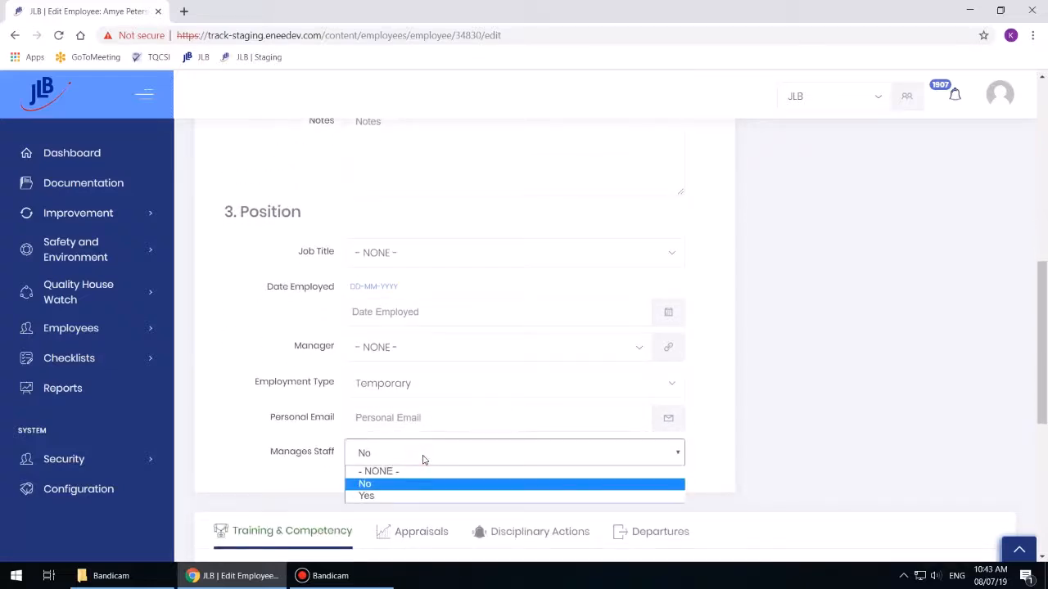
left_click(423, 460)
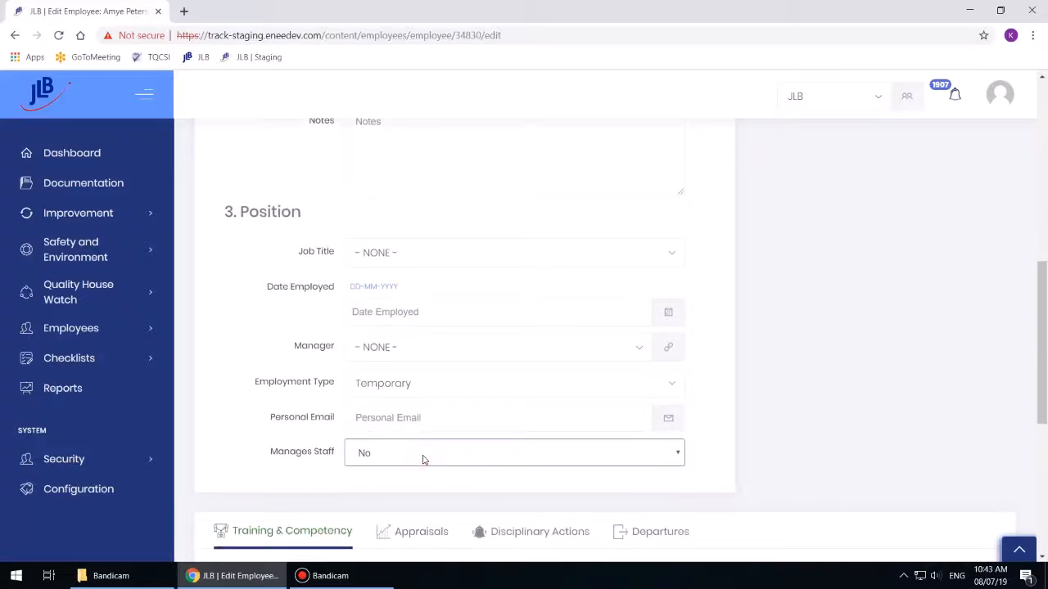
- Show the employee's General Info and examine the home address, home phone and mobile fields
scroll(423, 459, "up", 10)
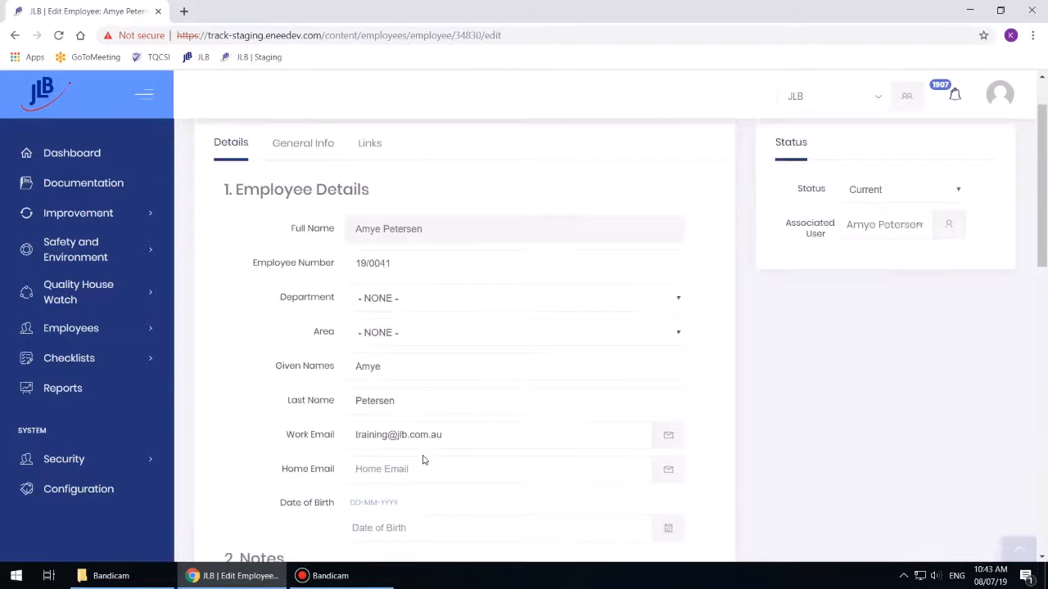
left_click(320, 152)
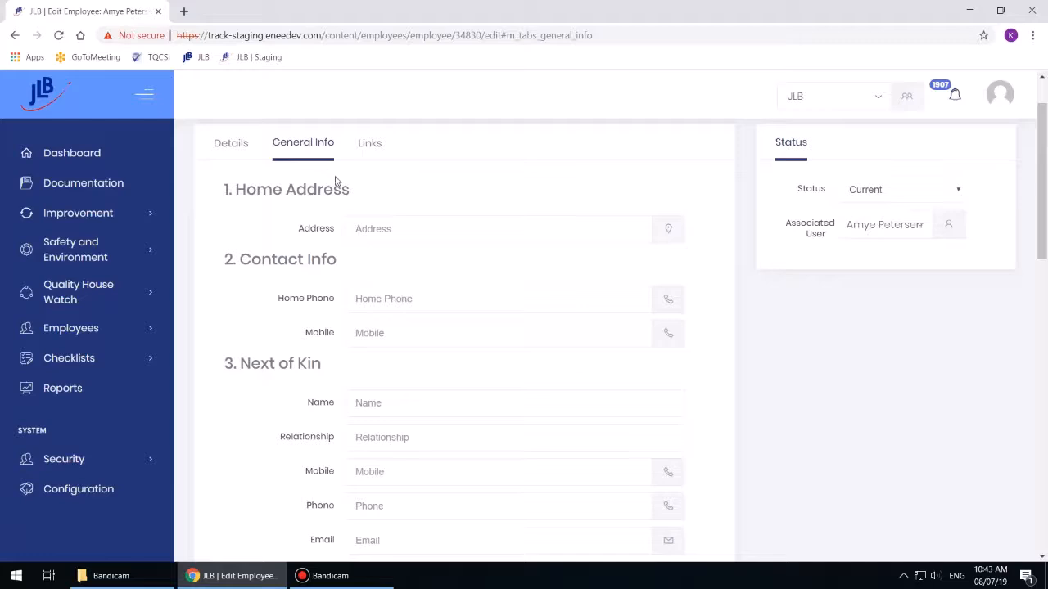
left_click(392, 225)
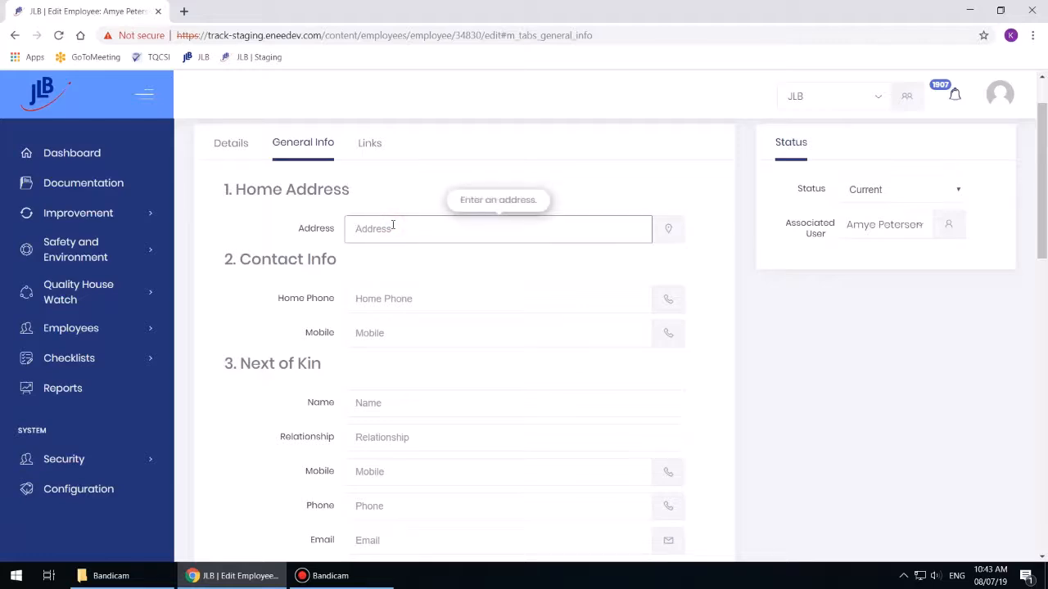
left_click(395, 302)
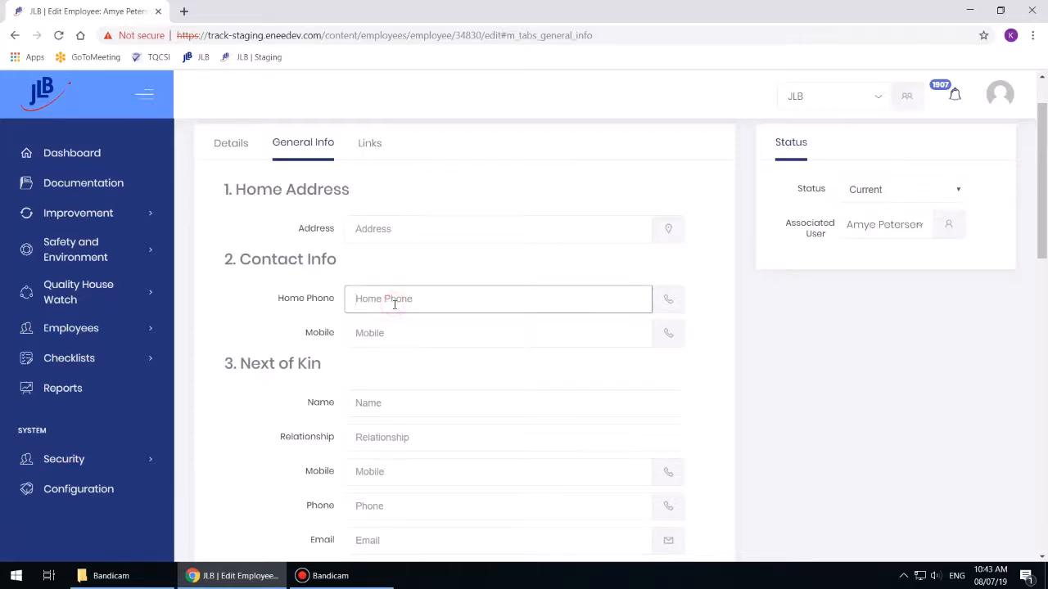
left_click(400, 332)
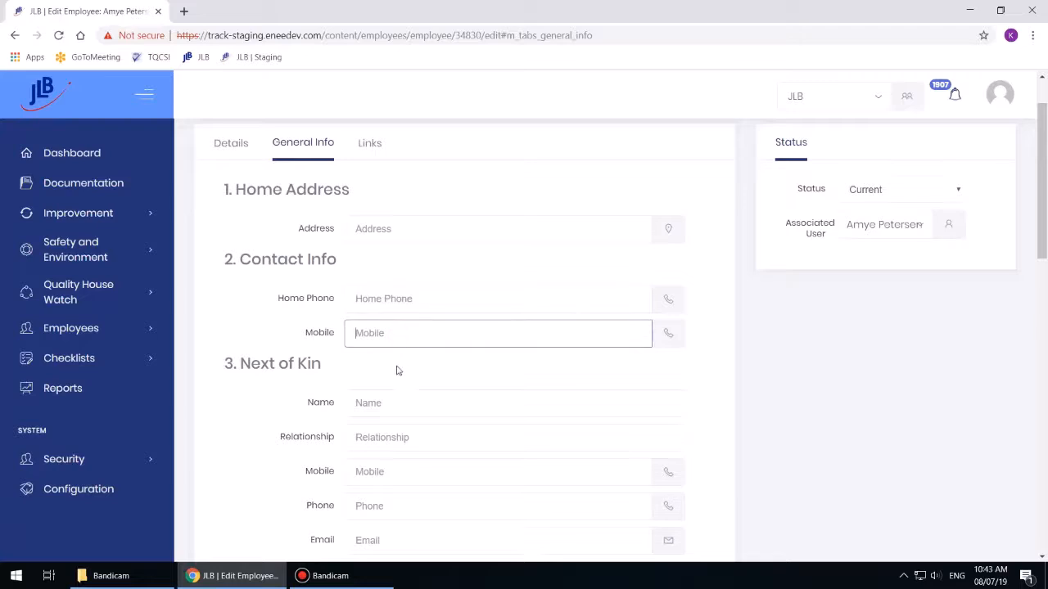
- Examine the Next of Kin fields for name, relationship, mobile, phone and email
left_click(385, 402)
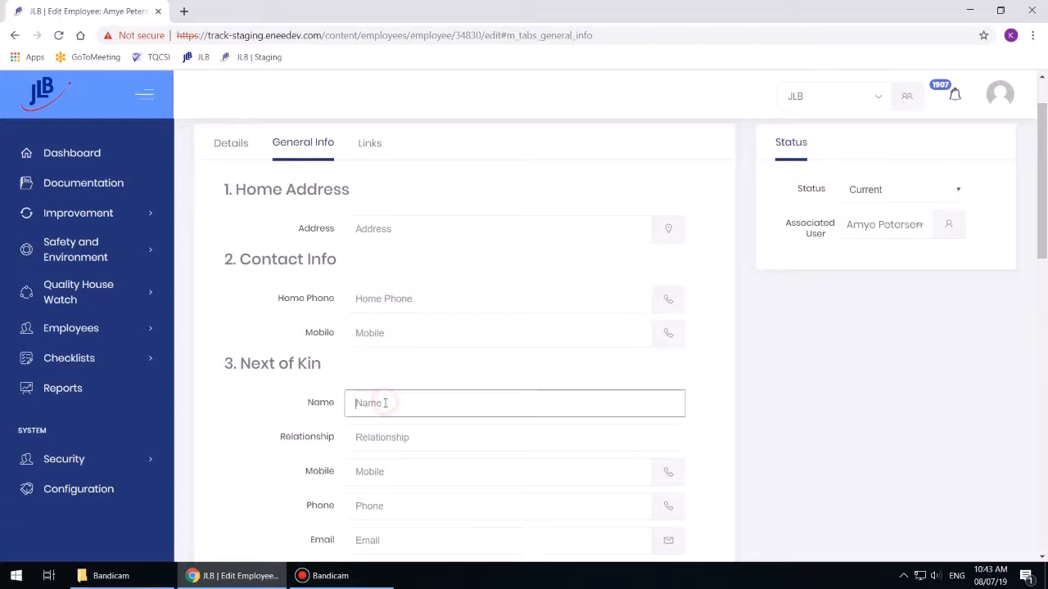
left_click(390, 432)
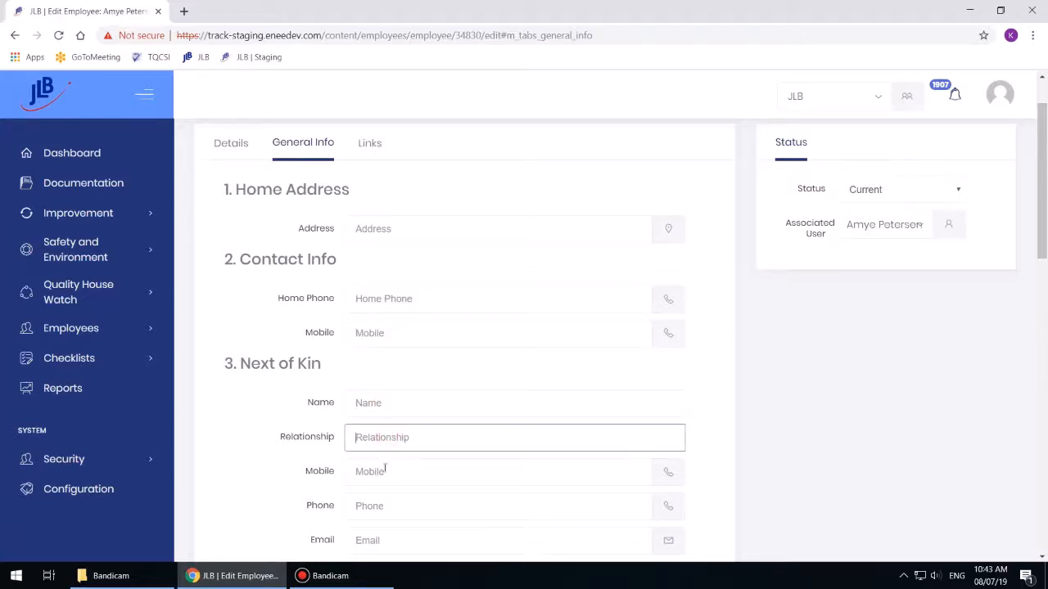
left_click(383, 470)
left_click(378, 507)
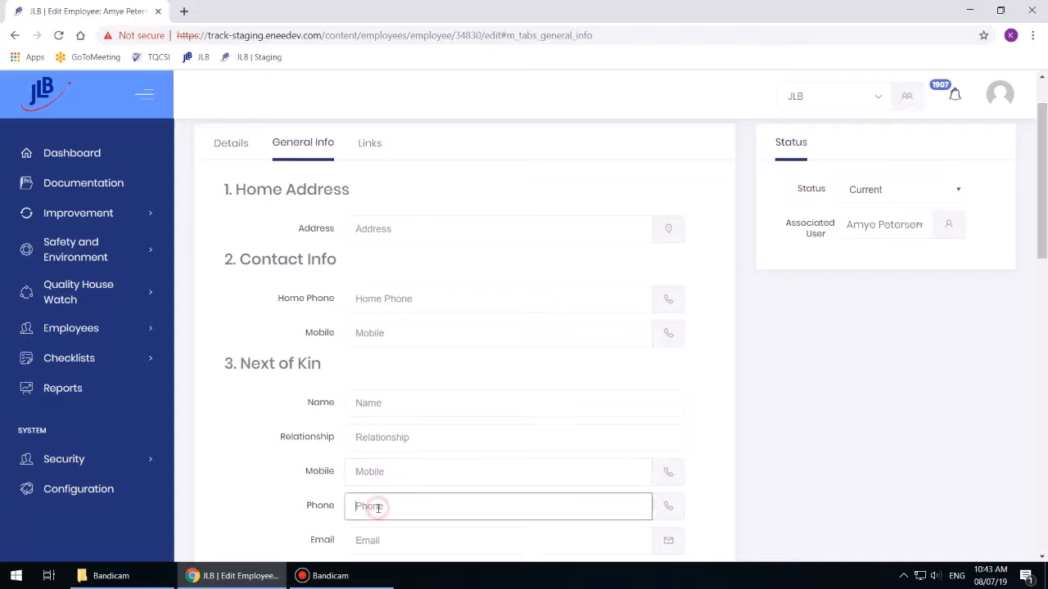
left_click(373, 540)
- Examine the Other Info fields for tax file number, super fund, super fund number and USI number
scroll(459, 423, "down", 4)
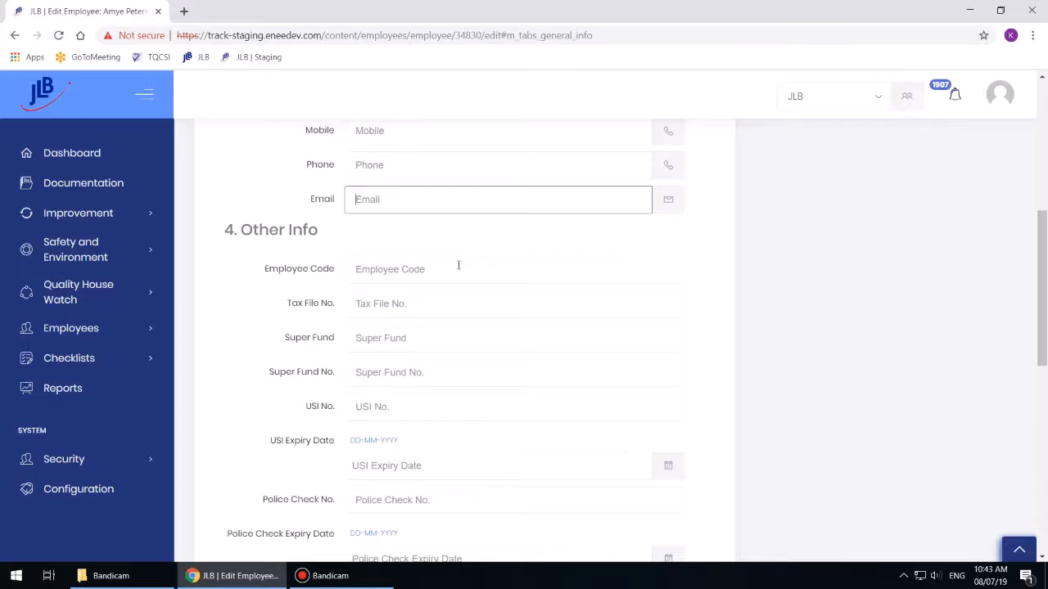
left_click(440, 299)
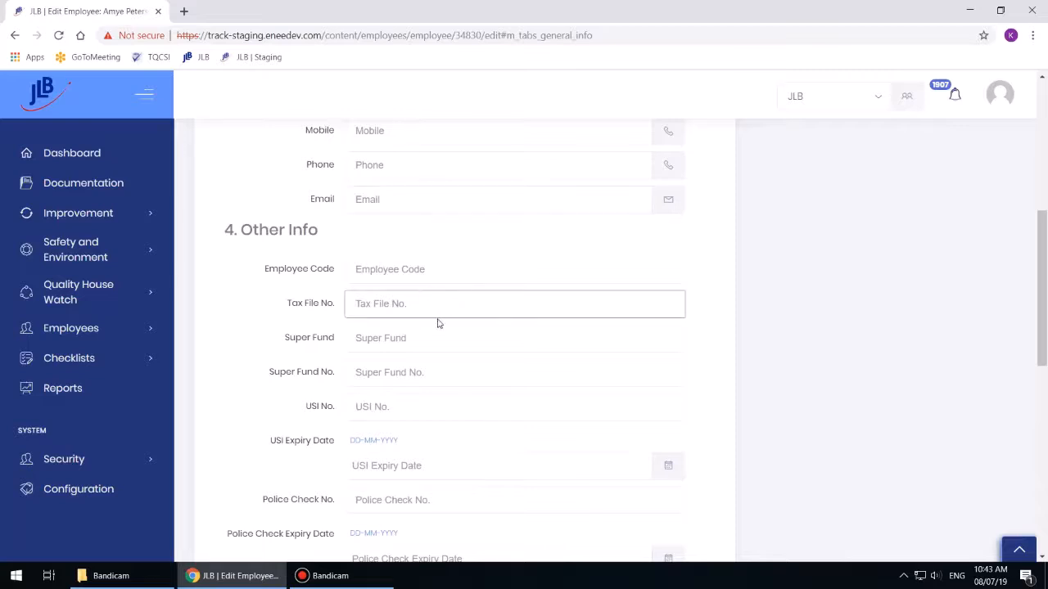
left_click(431, 338)
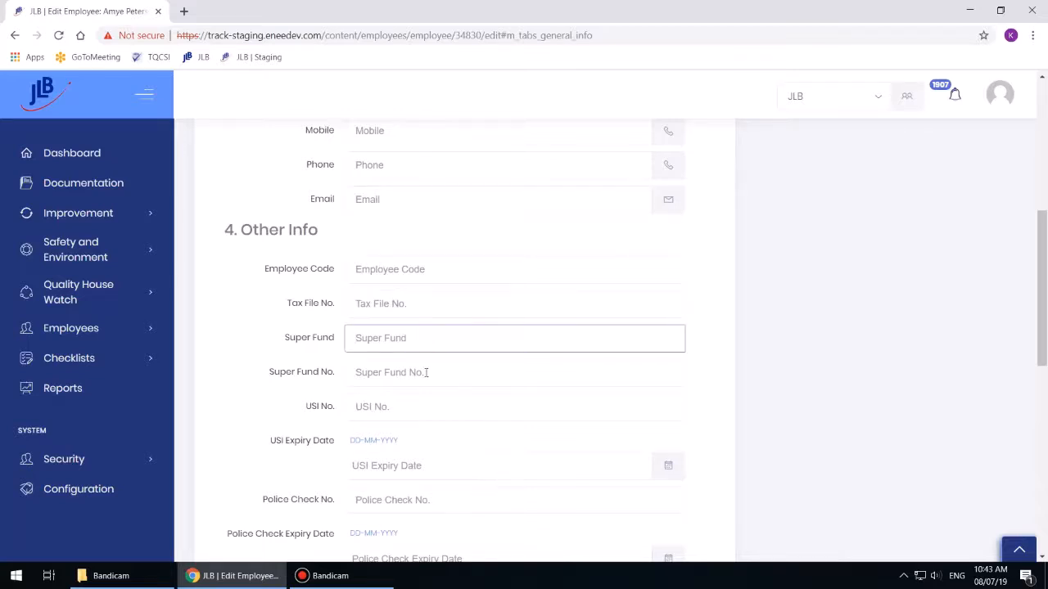
left_click(426, 371)
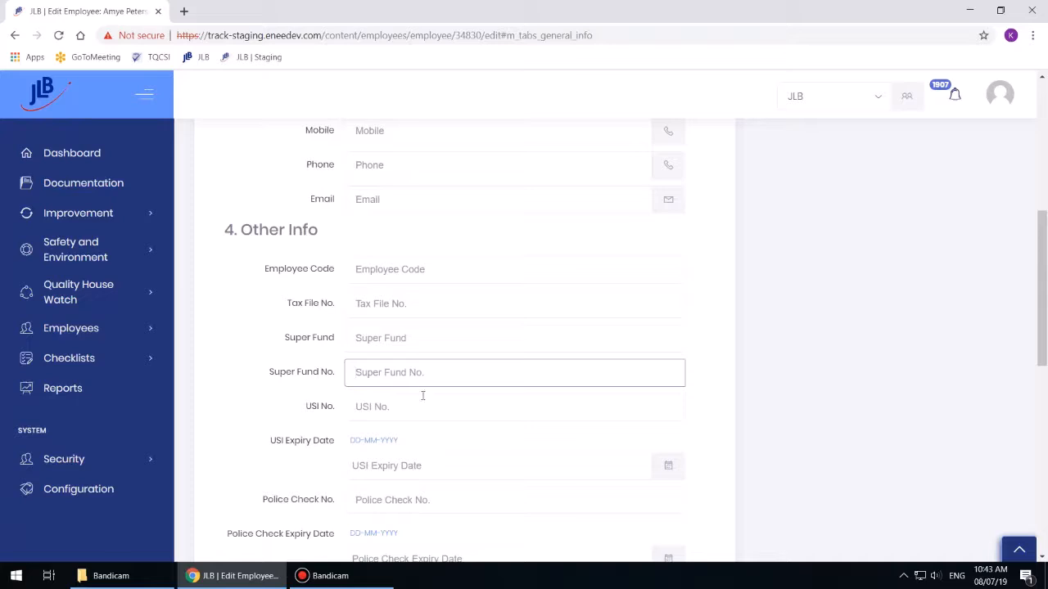
left_click(420, 404)
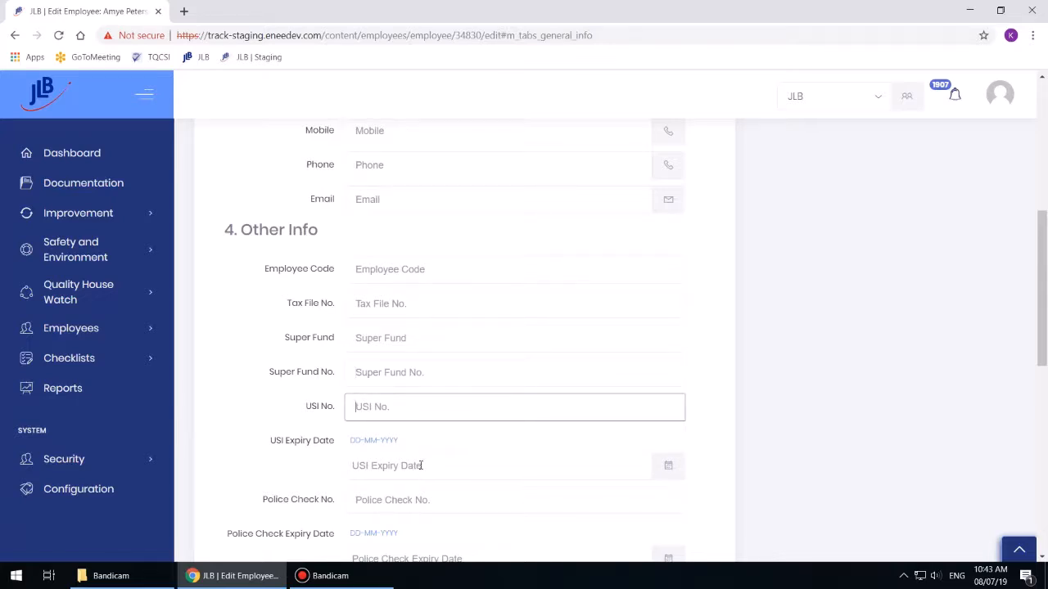
- Examine the Police Check number, Police Check Expiry Date and Other No. fields in Other Info
left_click(414, 497)
scroll(414, 495, "down", 3)
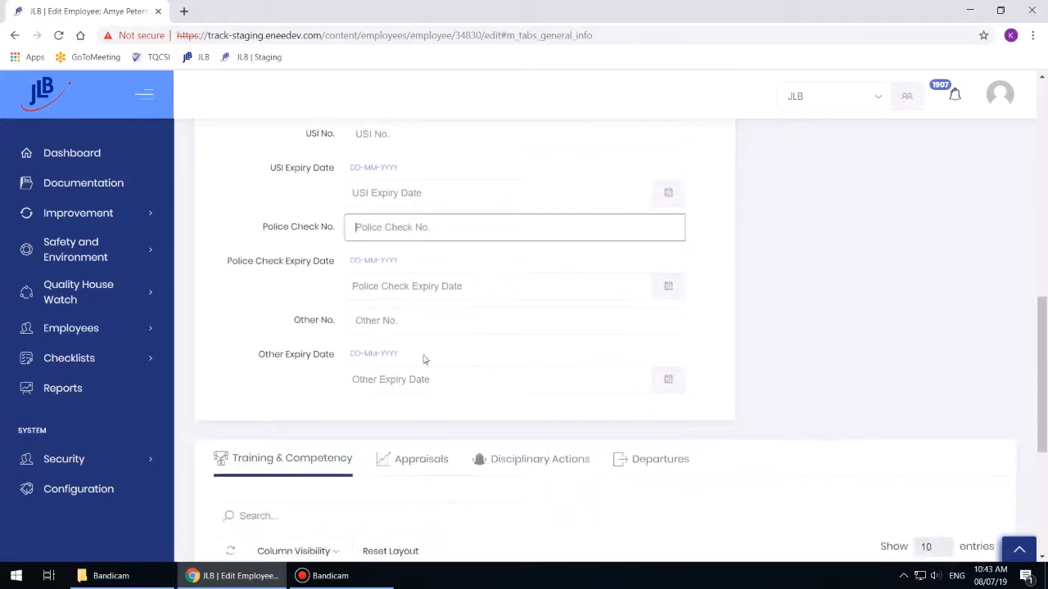
left_click(428, 285)
left_click(429, 258)
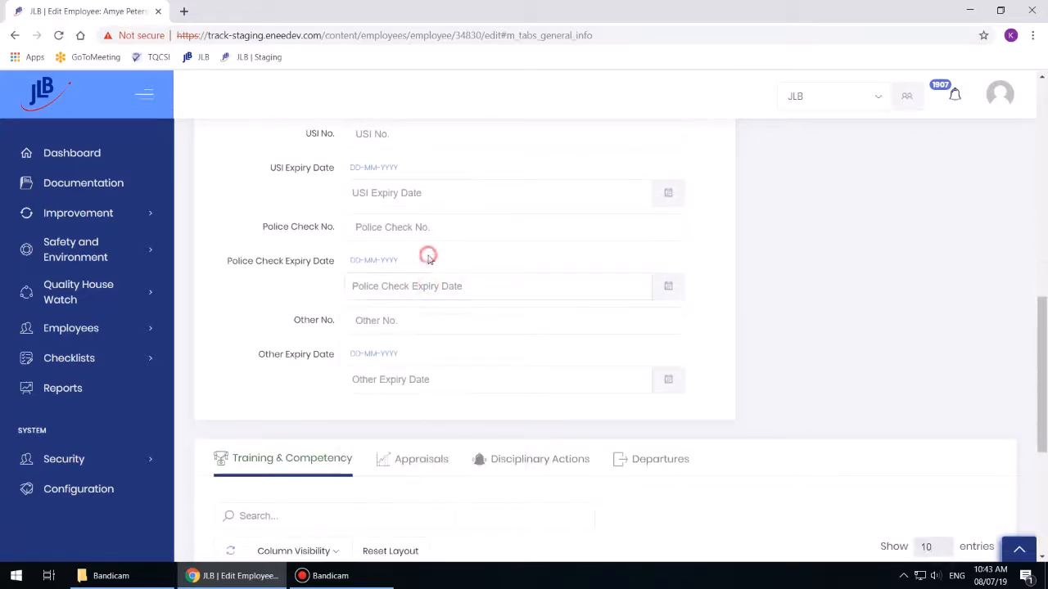
left_click(413, 320)
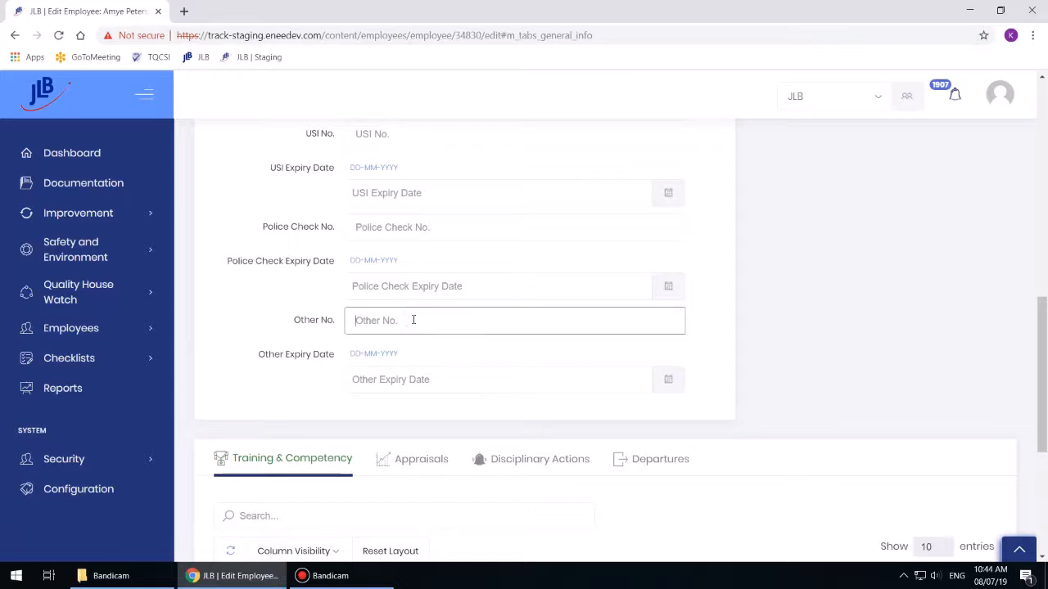
left_click(413, 320)
- Return to the employee's Details, check the Notes field and show the Training & Competency records below
scroll(503, 370, "up", 10)
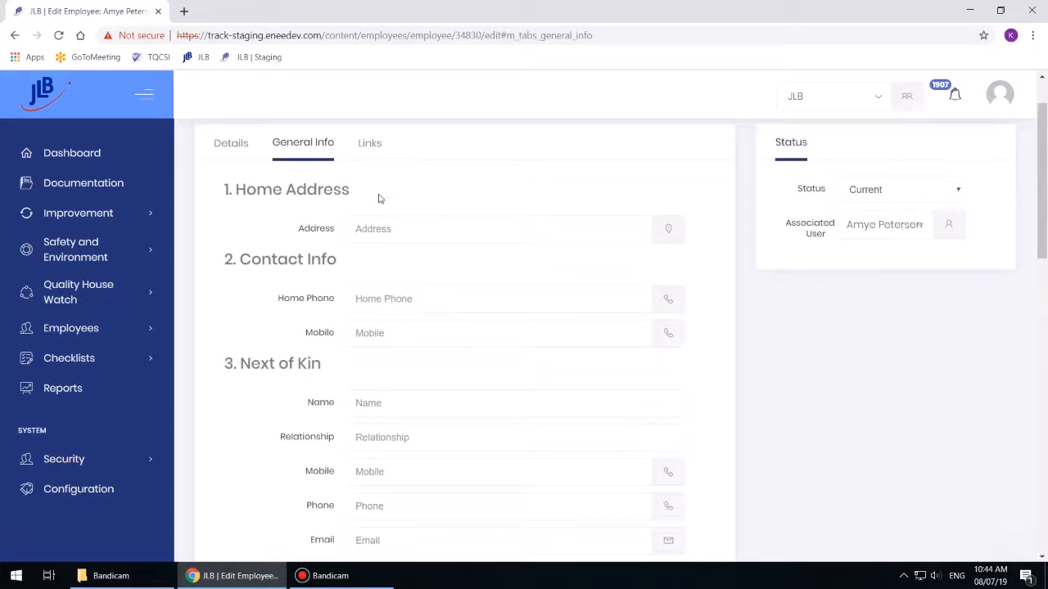
left_click(245, 147)
scroll(429, 352, "down", 4)
left_click(442, 279)
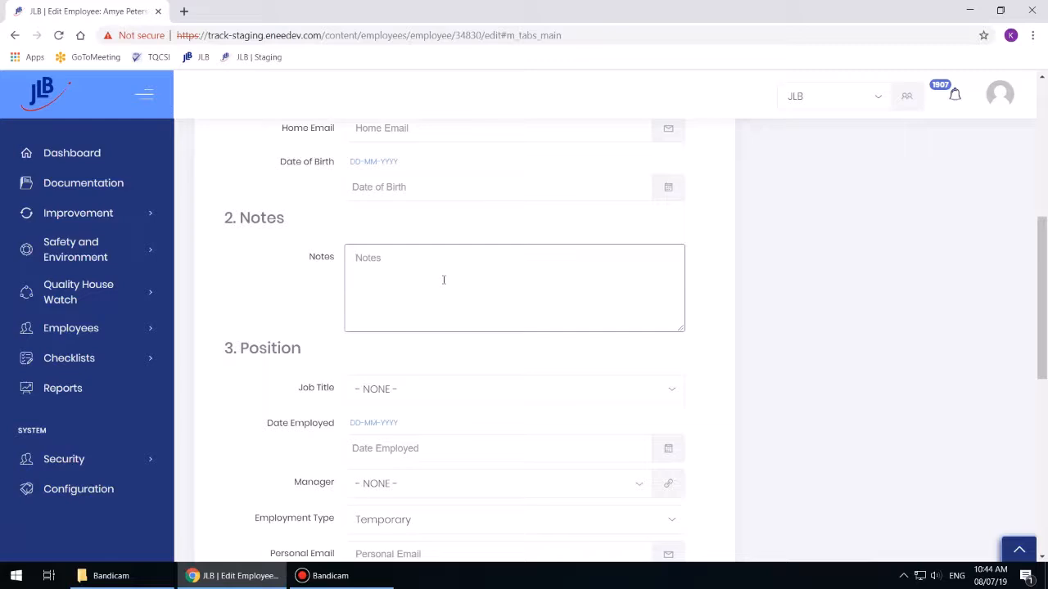
scroll(444, 280, "down", 6)
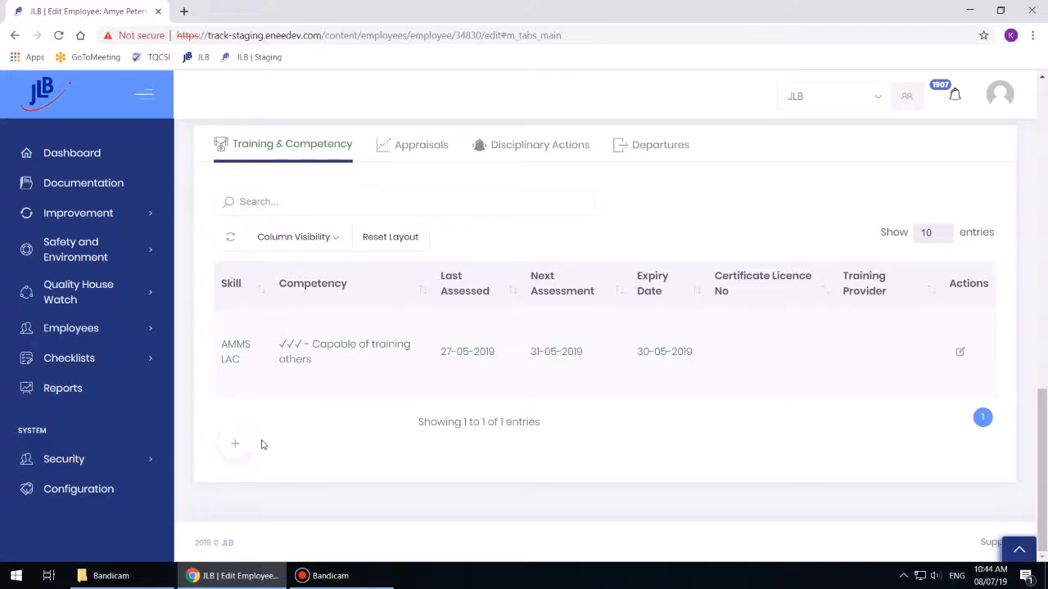
- Open a new Training & Competency entry for the employee and examine the Training Manager and Training Number fields
left_click(235, 446)
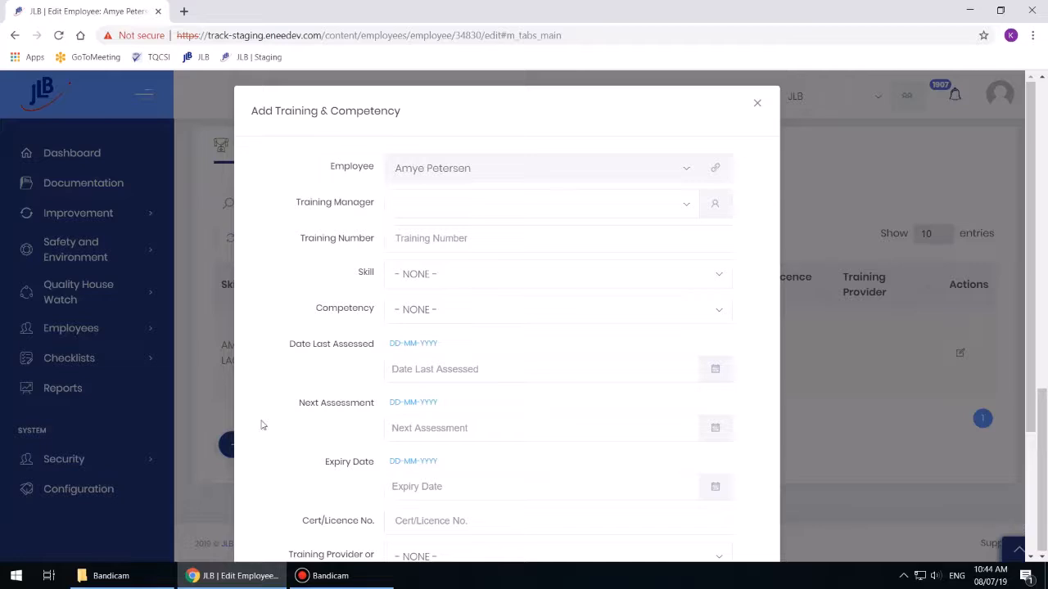
left_click(442, 212)
left_click(441, 209)
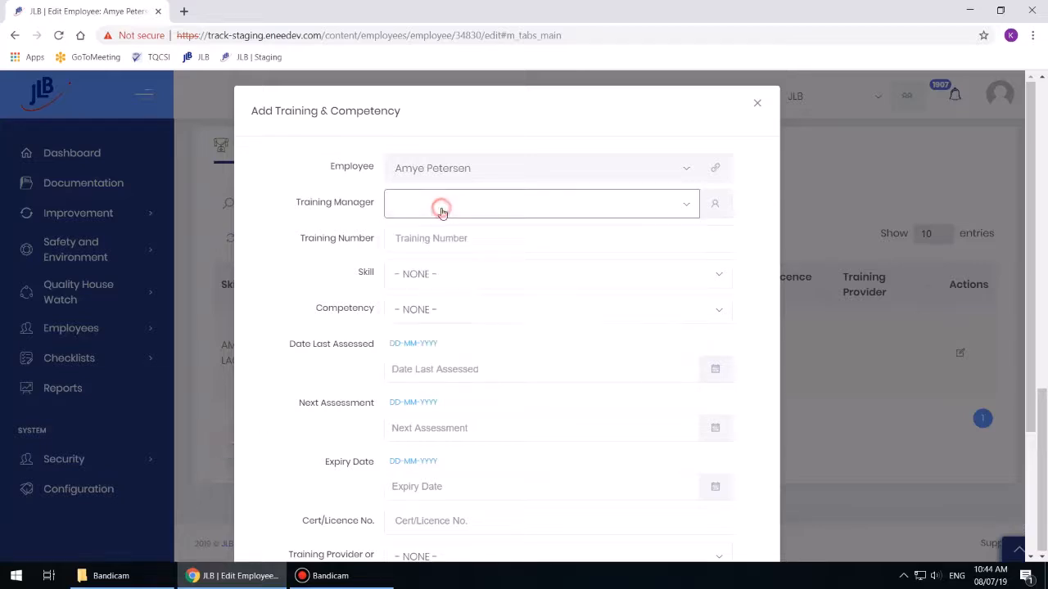
left_click(447, 238)
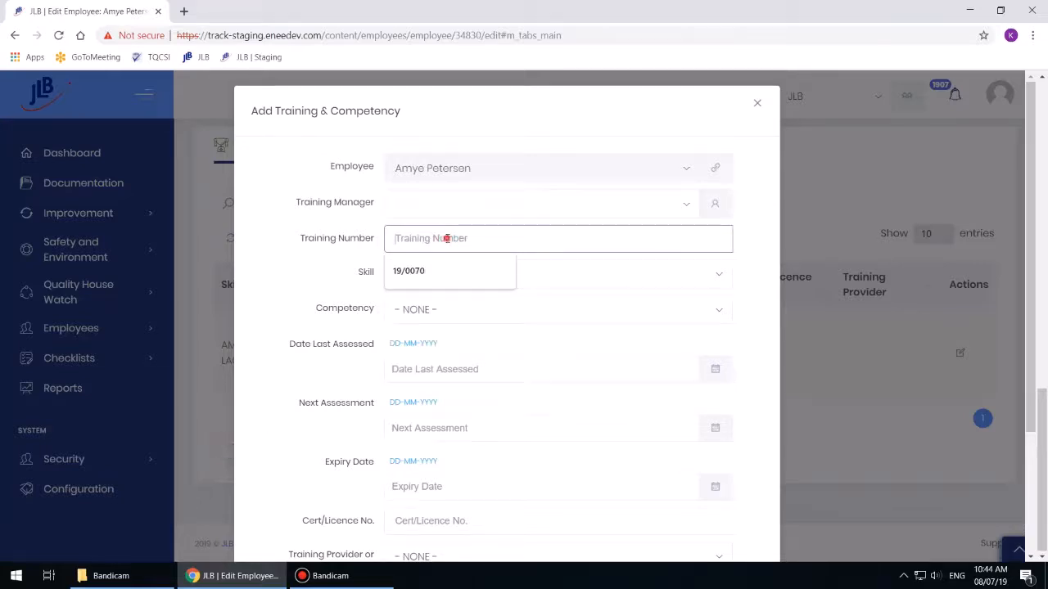
left_click(328, 264)
- Examine the choices offered for Skill and Competency in the new training entry
left_click(439, 273)
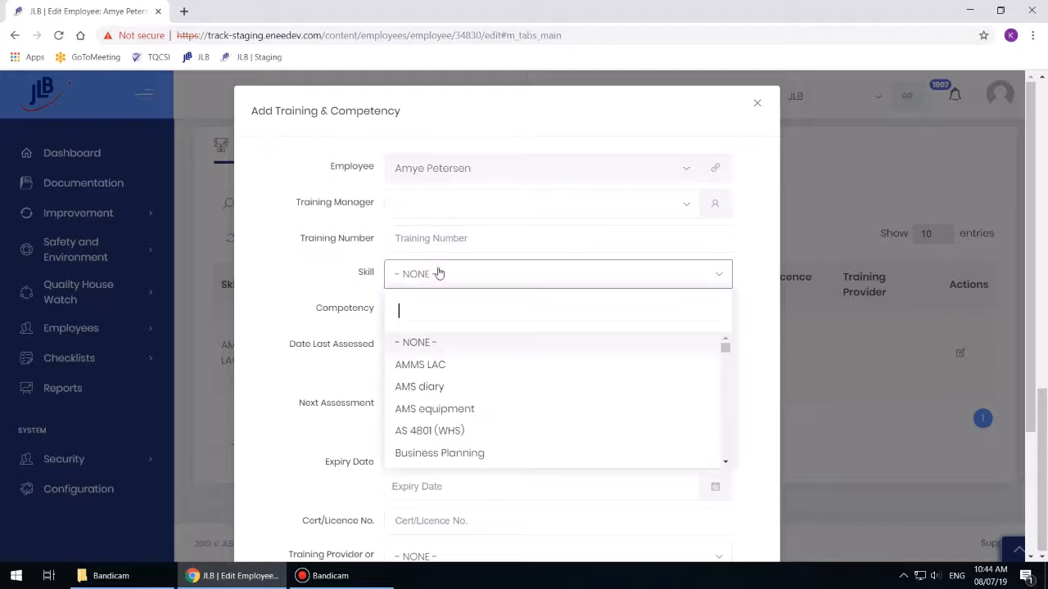
left_click(439, 273)
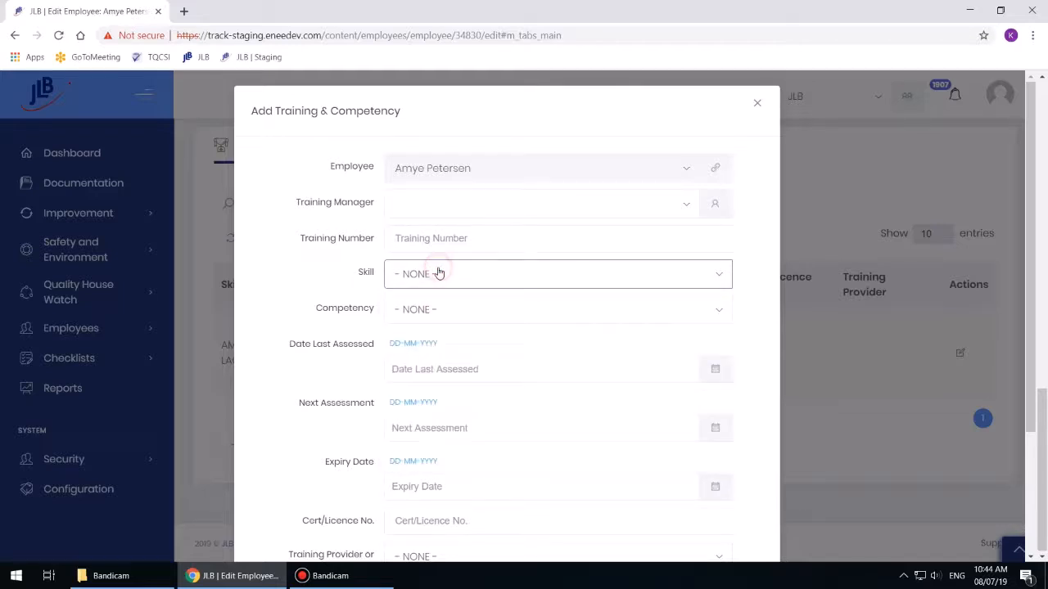
left_click(442, 316)
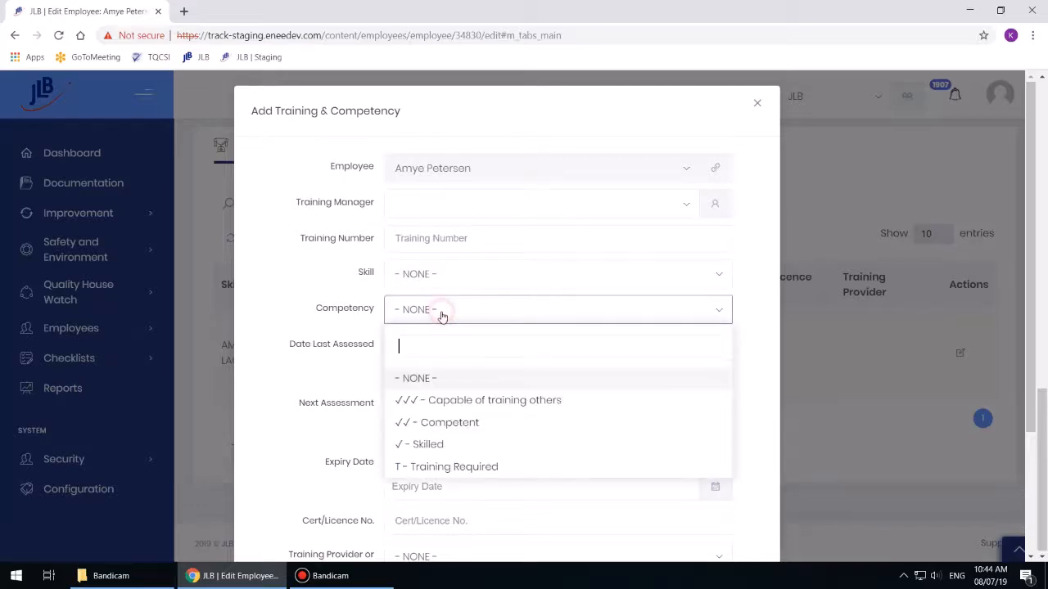
left_click(441, 316)
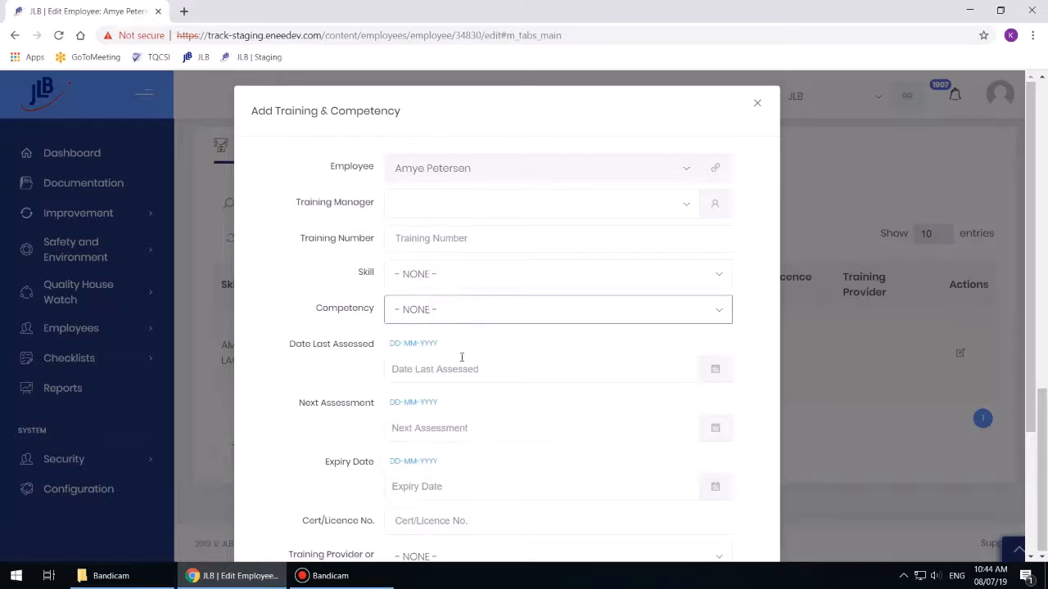
- Examine the Date Last Assessed, Next Assessment and Expiry Date pickers without choosing any dates
left_click(464, 369)
left_click(461, 346)
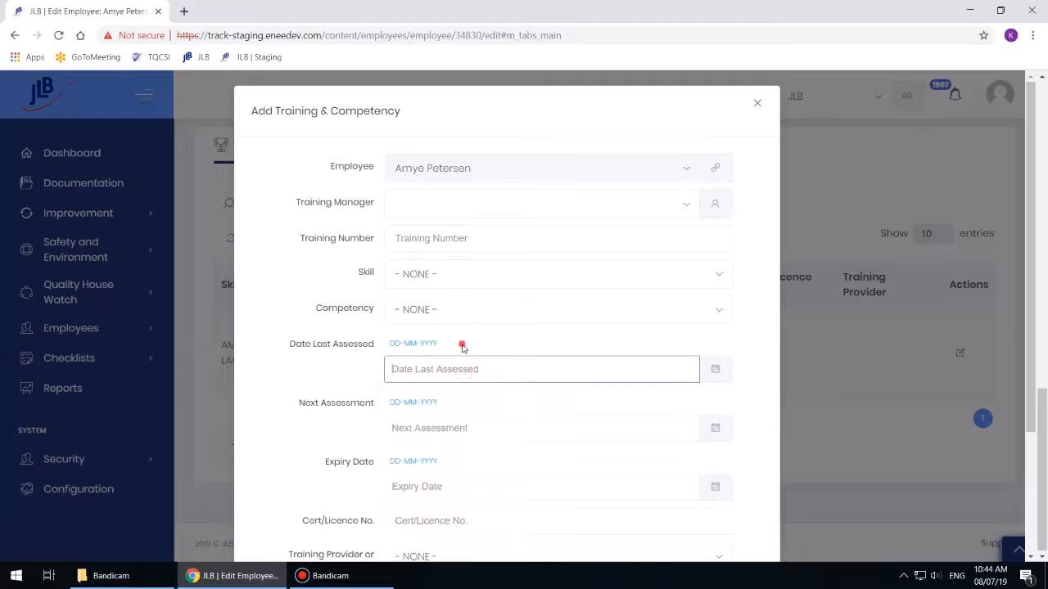
left_click(468, 429)
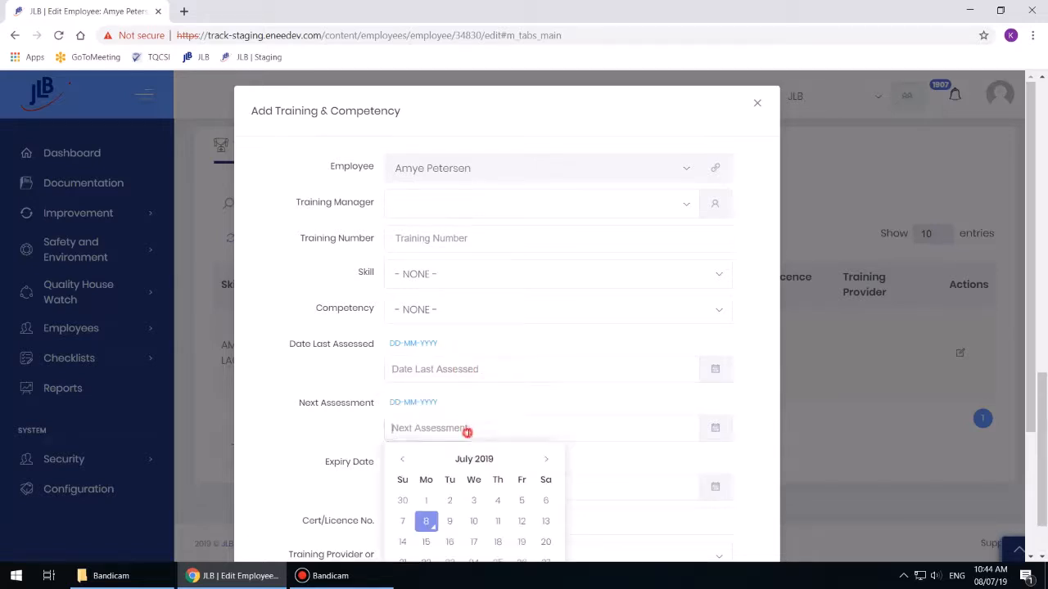
left_click(523, 403)
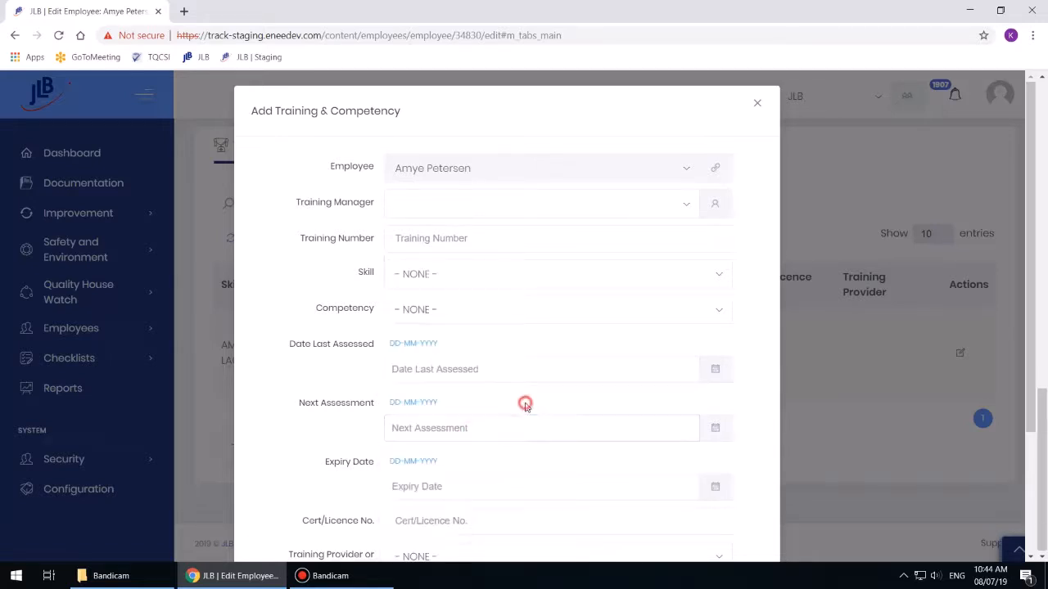
left_click(466, 489)
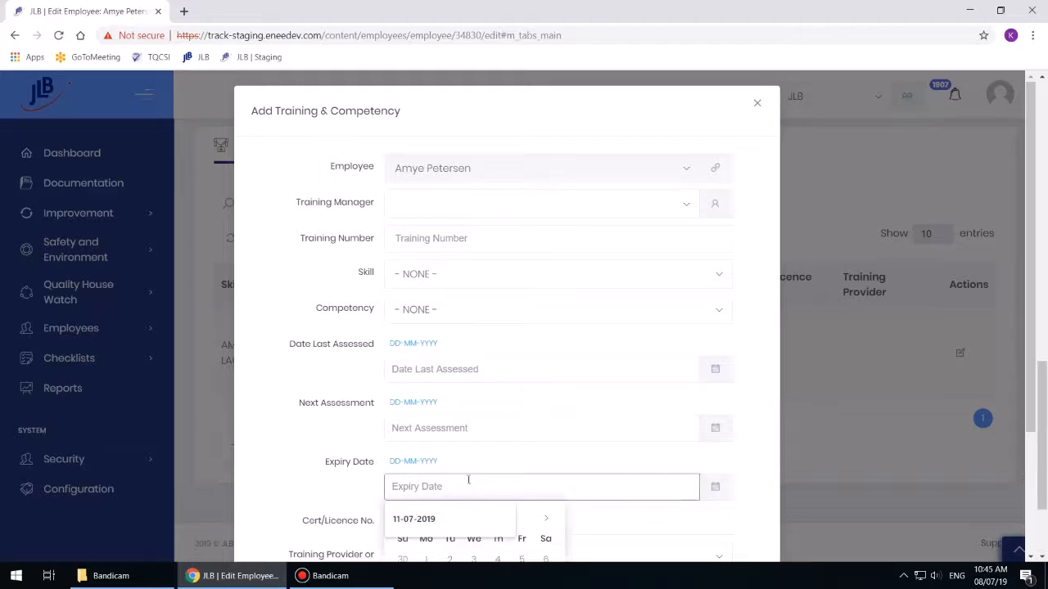
left_click(471, 466)
- Examine the Cert/Licence No., Training Provider or Competence Assessor and Doc Link fields, and cancel the training entry
scroll(471, 464, "down", 2)
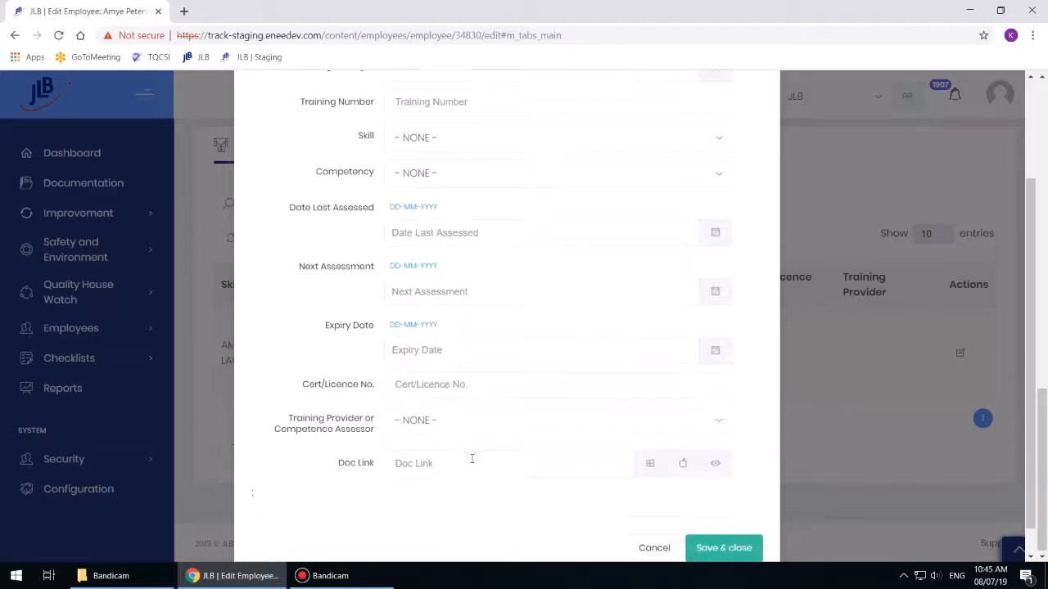
left_click(462, 386)
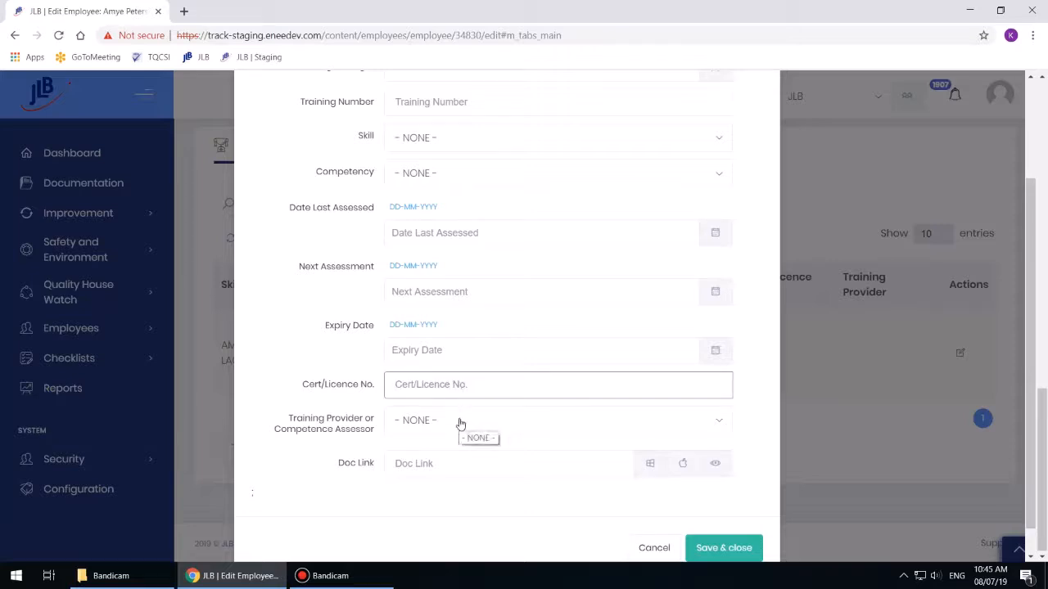
left_click(460, 424)
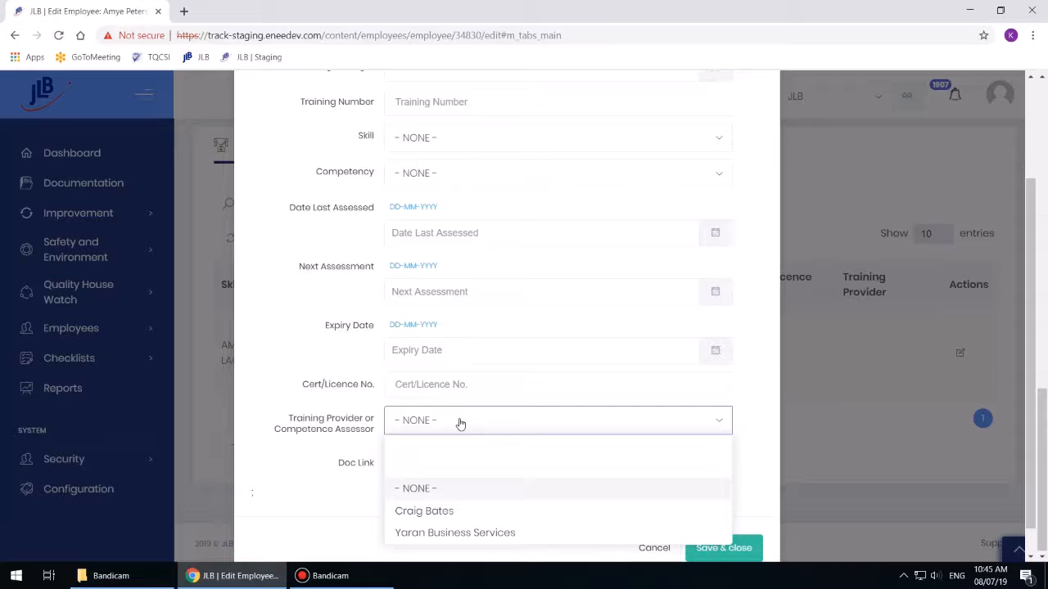
left_click(460, 423)
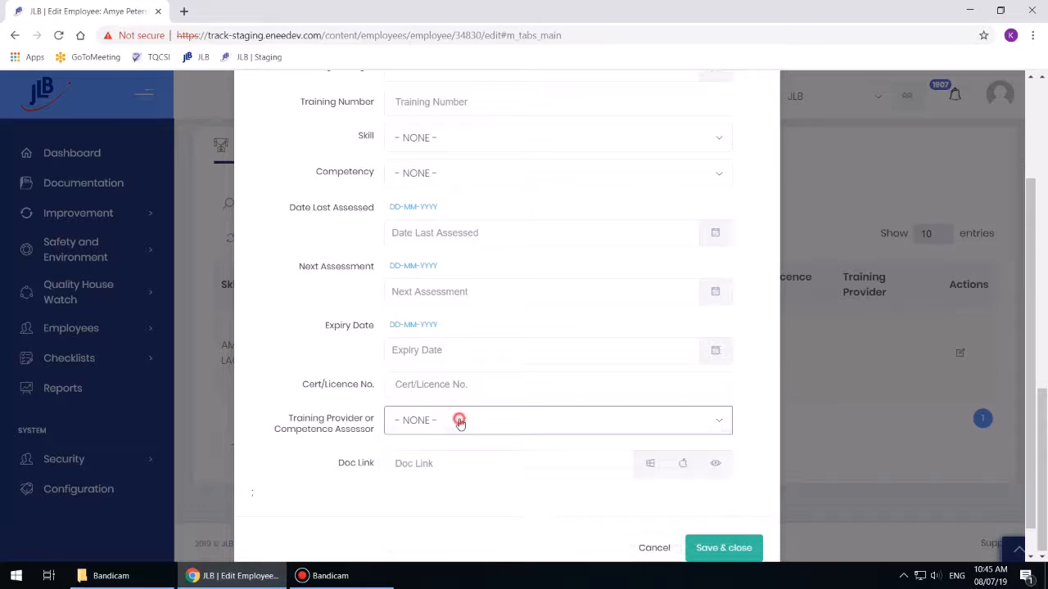
left_click(456, 462)
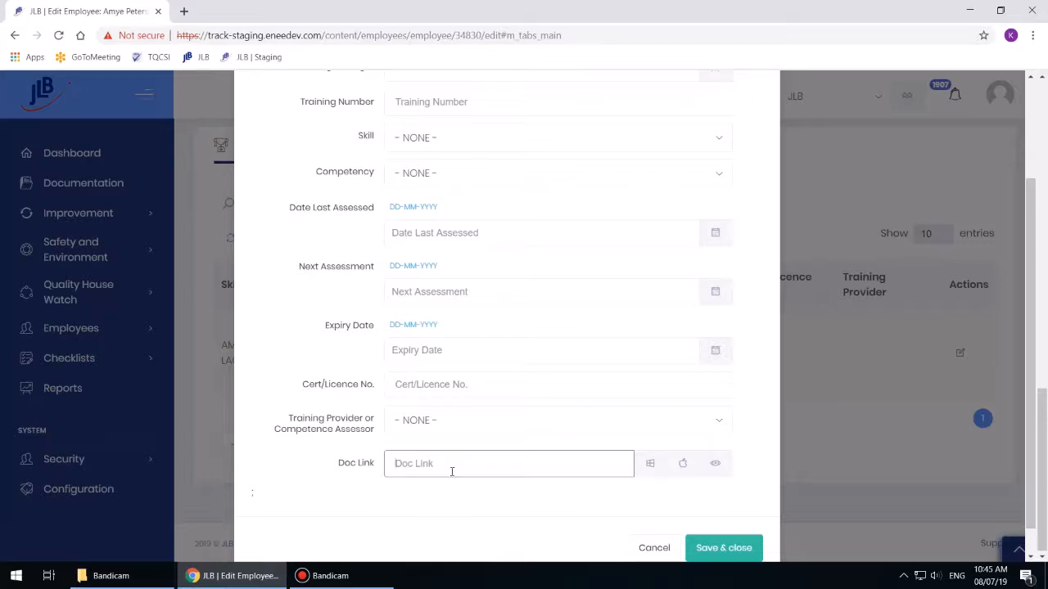
left_click(651, 552)
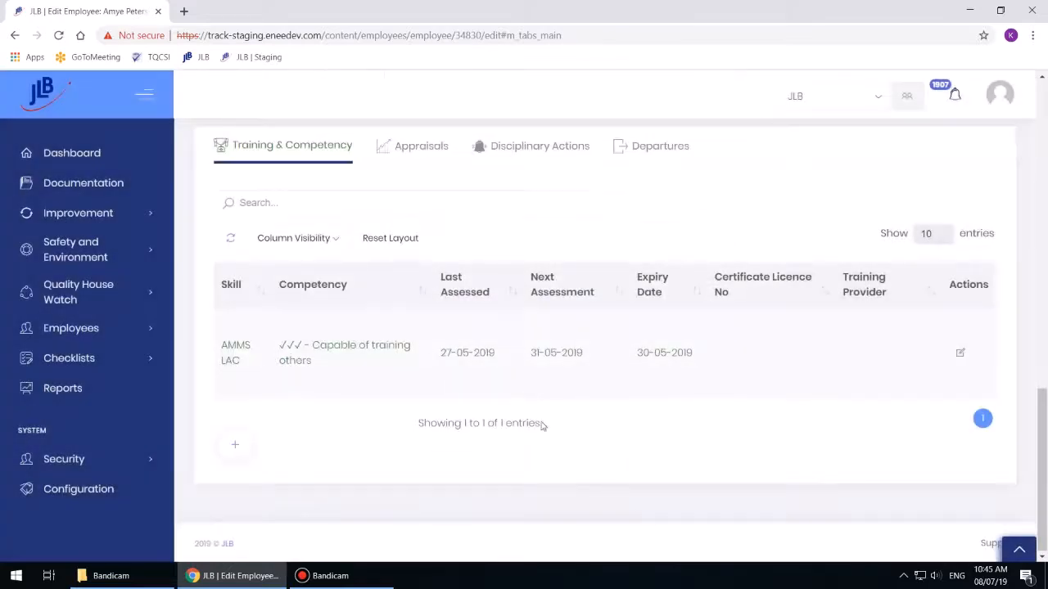
- Show the employee's Appraisals, open a new appraisal entry and examine the Appraisal Type choices
left_click(433, 155)
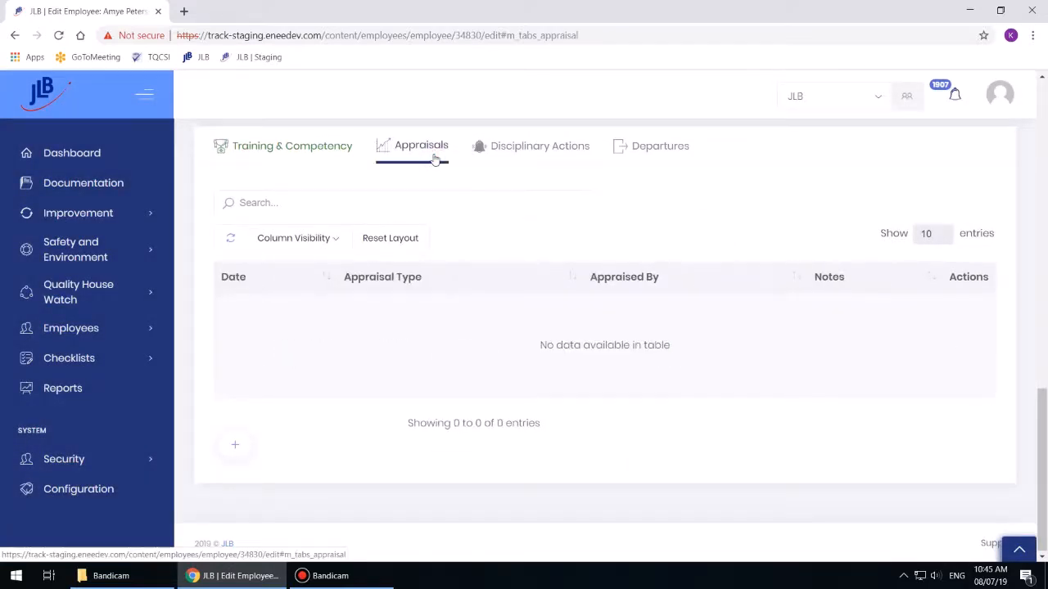
left_click(235, 449)
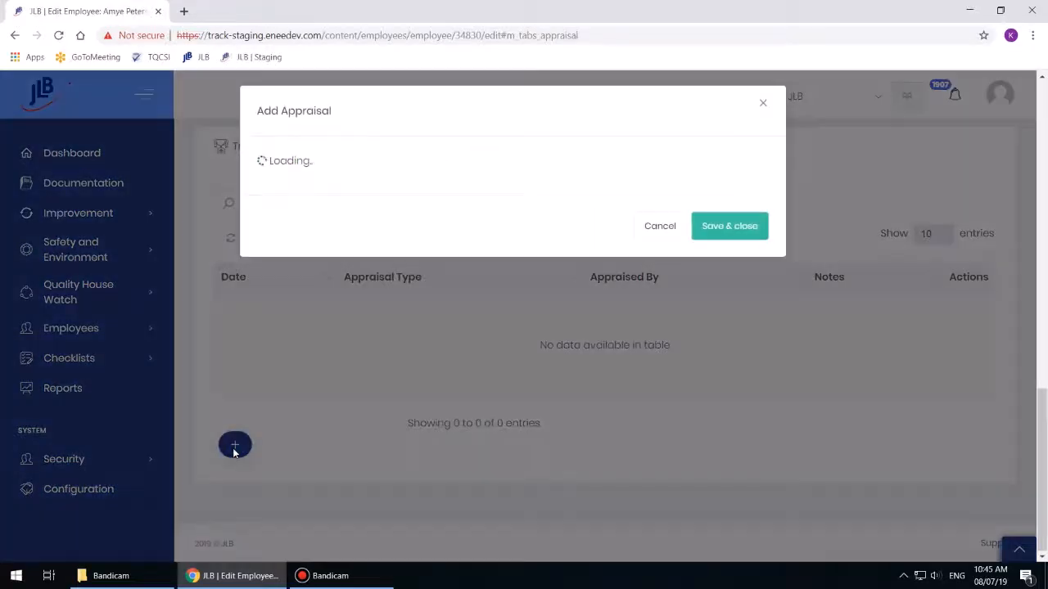
left_click(455, 174)
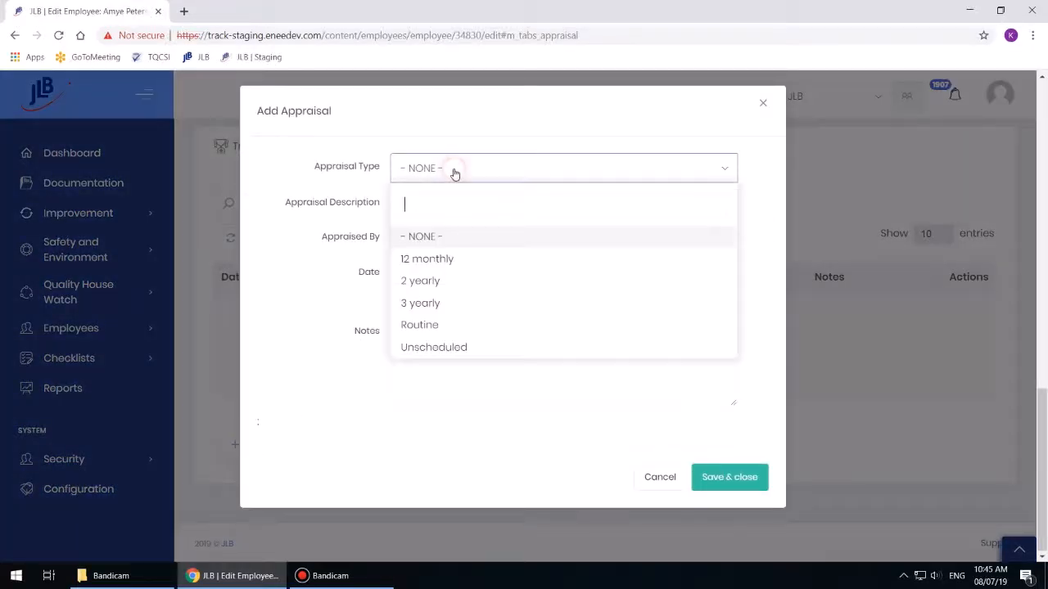
left_click(454, 172)
- Examine the Appraisal Description field and the people offered for Appraised By
left_click(451, 201)
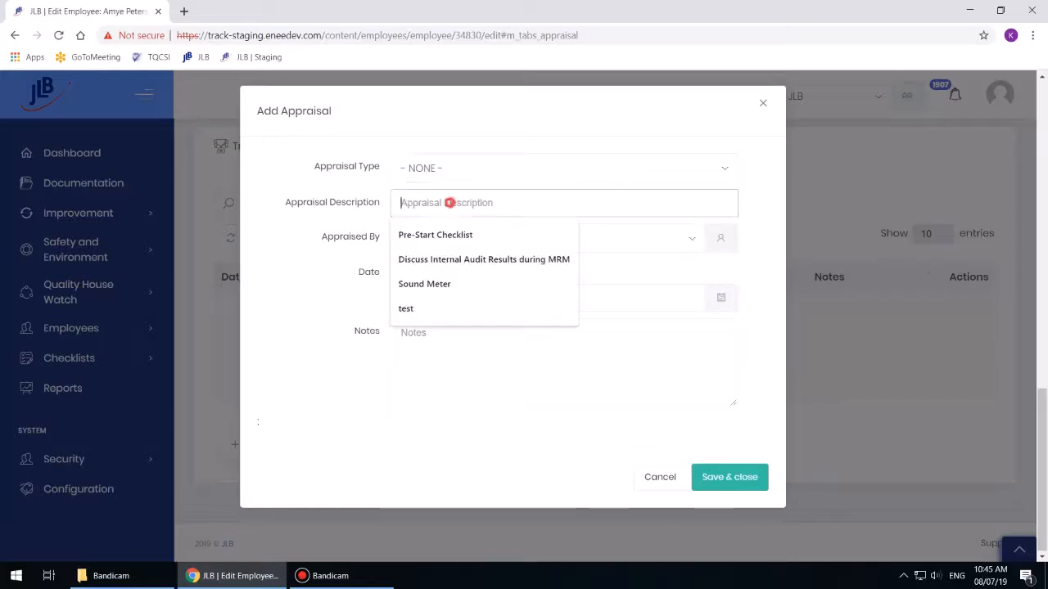
left_click(368, 221)
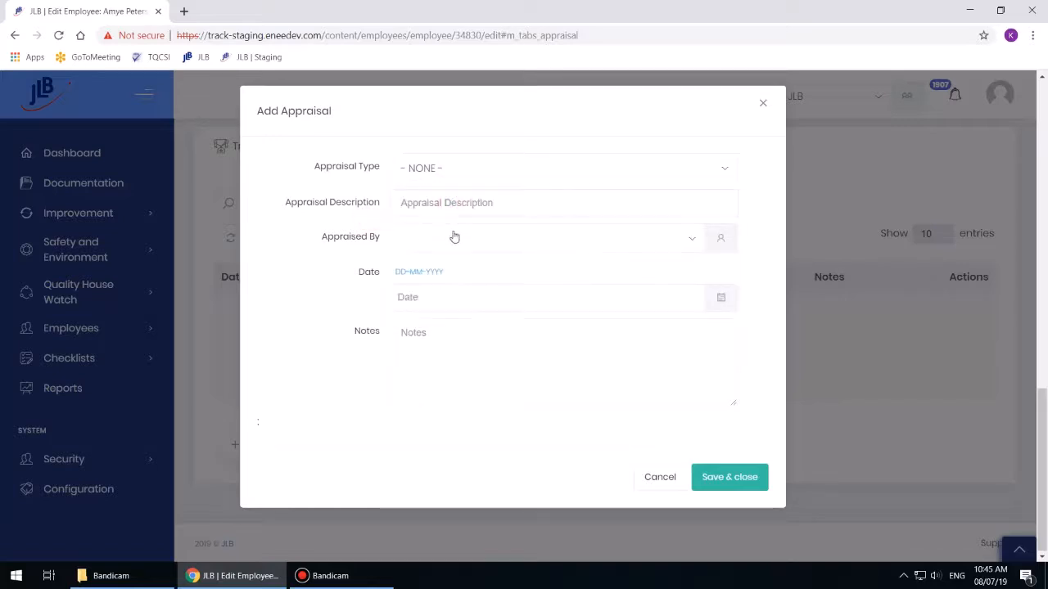
left_click(455, 239)
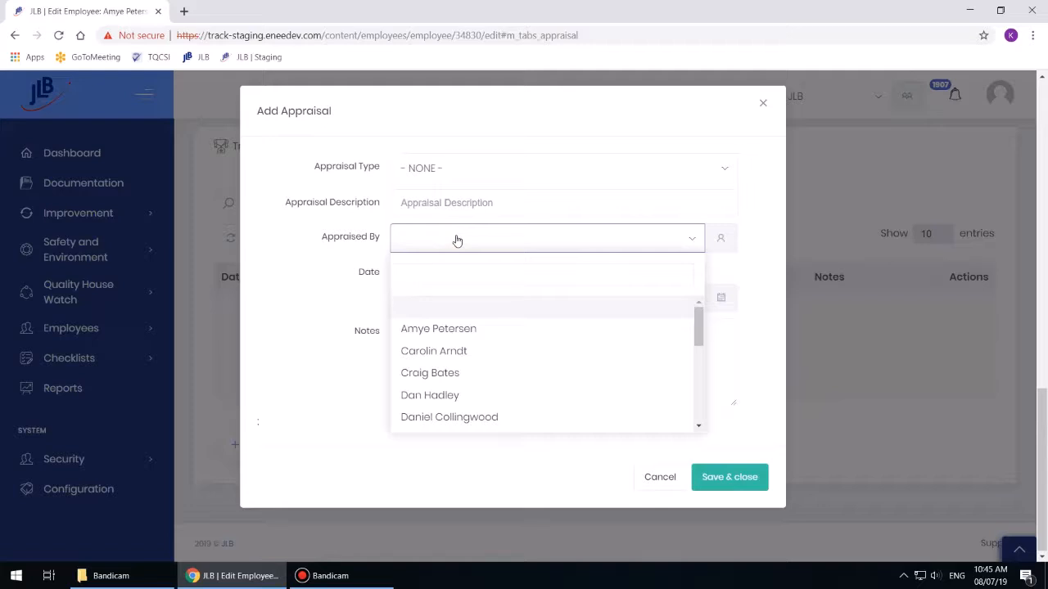
left_click(456, 239)
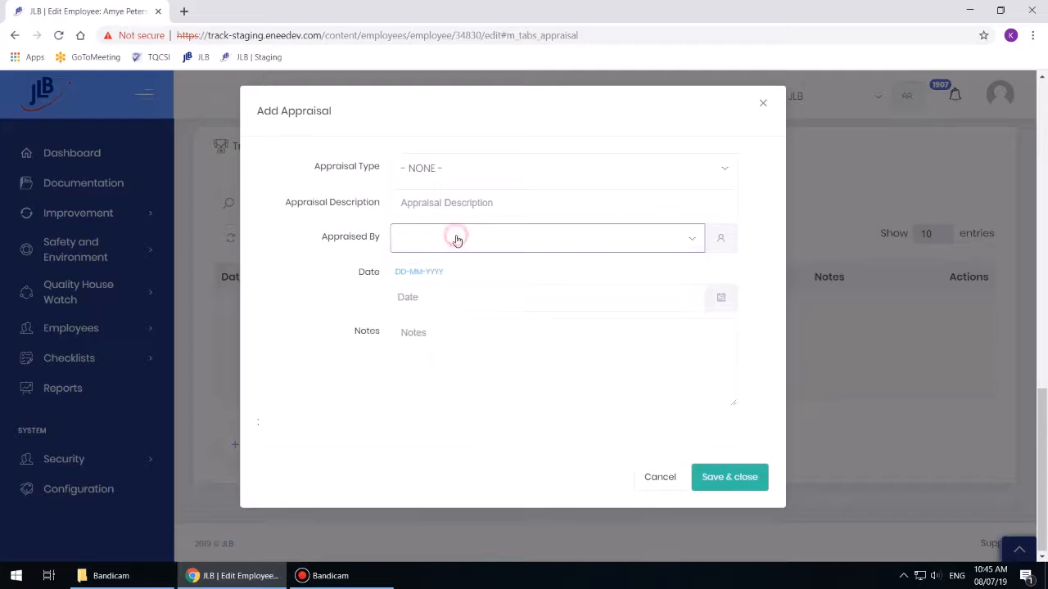
- Examine the appraisal's Date picker and Notes field without entering anything, and cancel the appraisal entry
left_click(443, 297)
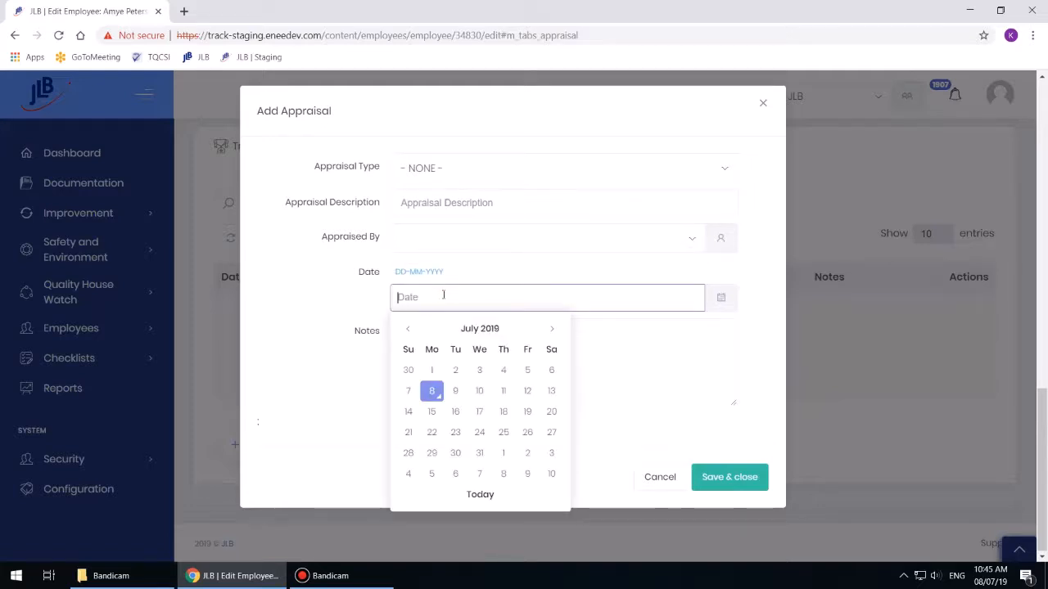
left_click(465, 273)
left_click(454, 349)
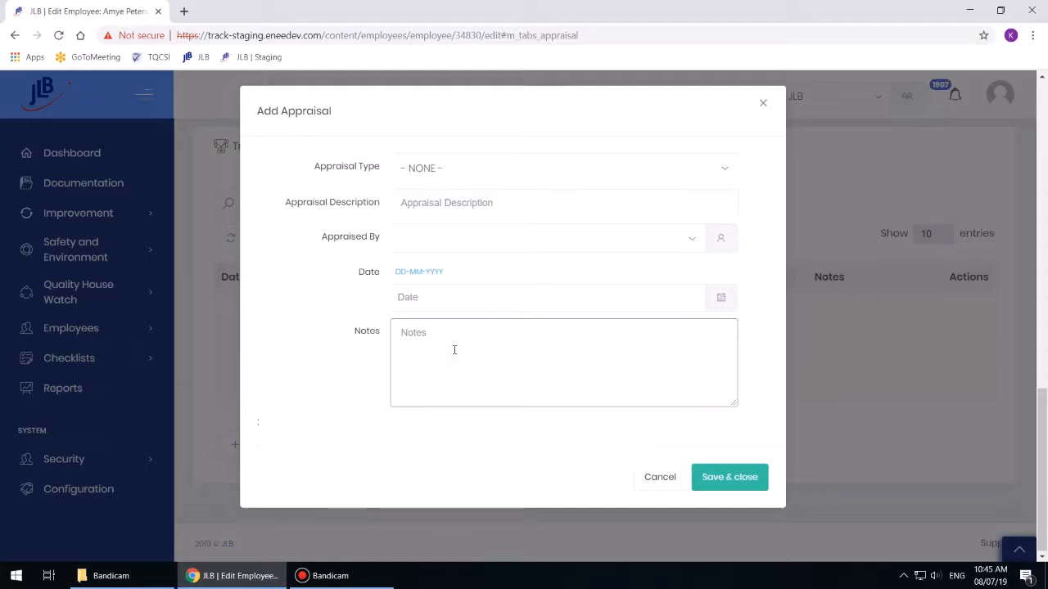
left_click(659, 478)
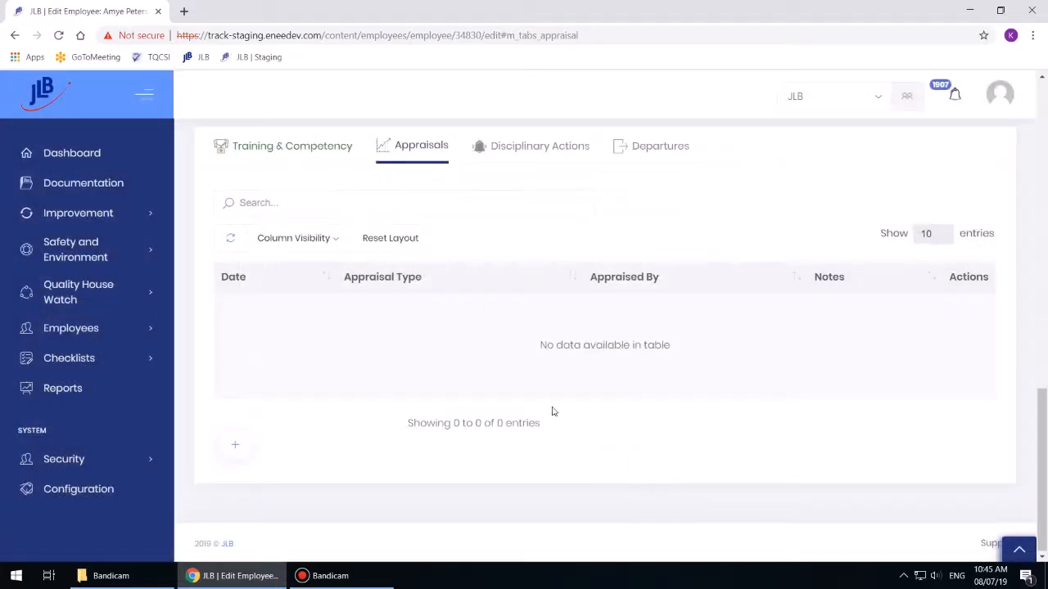
- Show the employee's Disciplinary Actions, open a new disciplinary action entry and examine the Interview Date picker
left_click(571, 155)
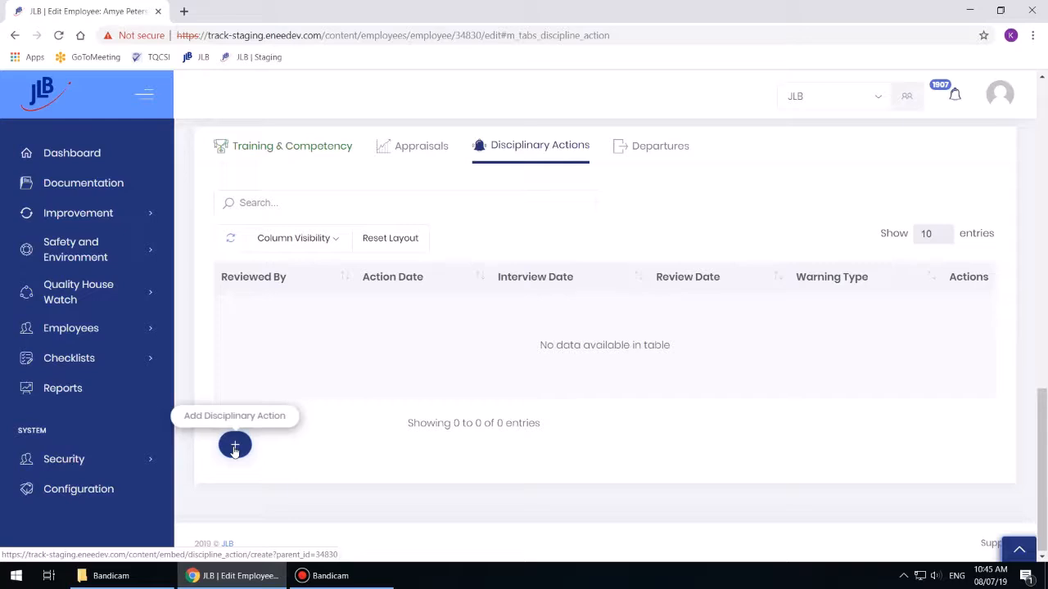
left_click(235, 449)
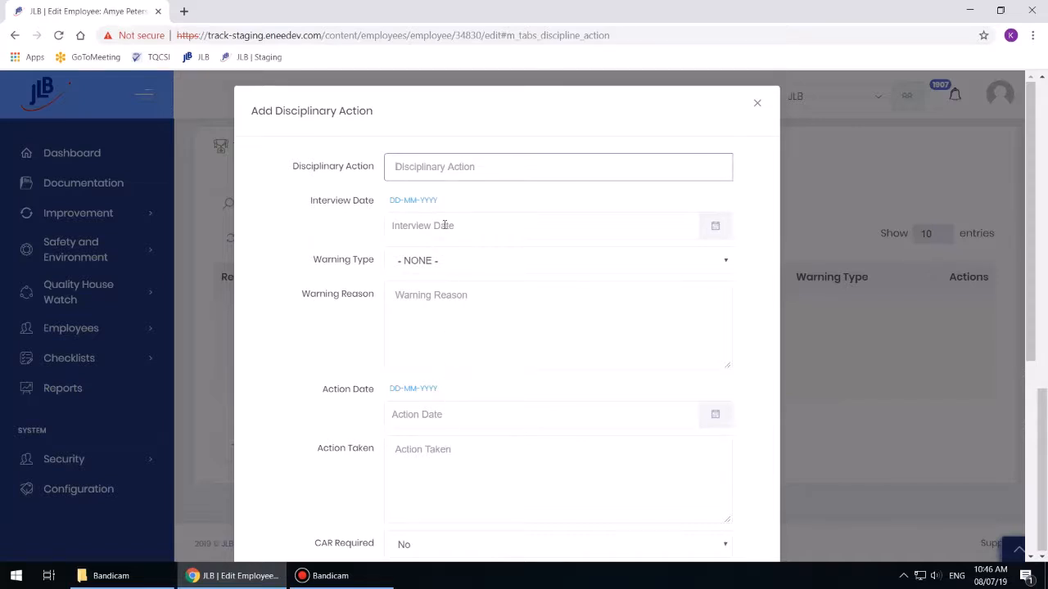
left_click(444, 225)
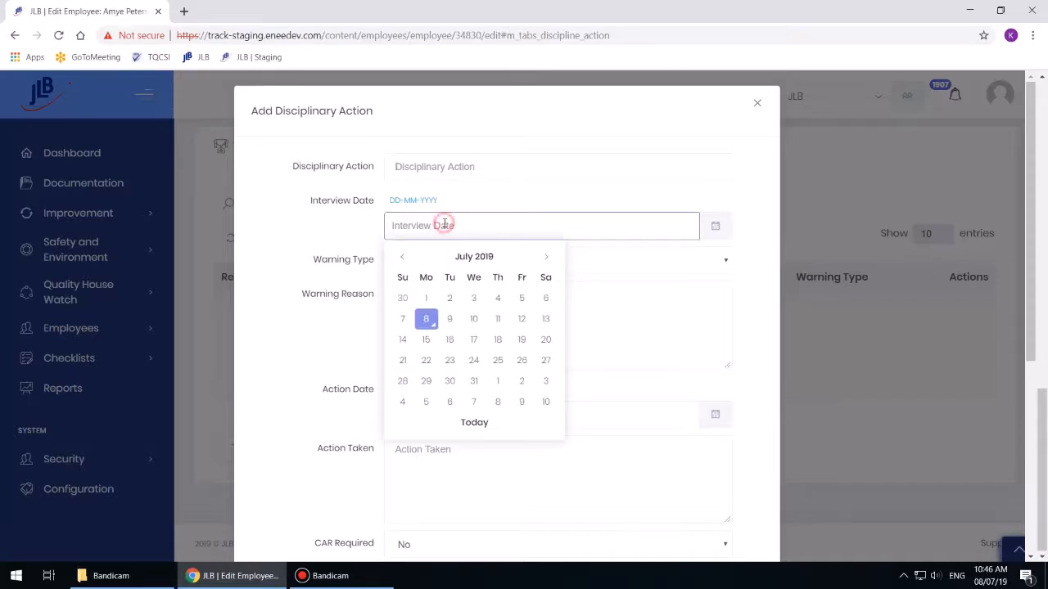
left_click(319, 229)
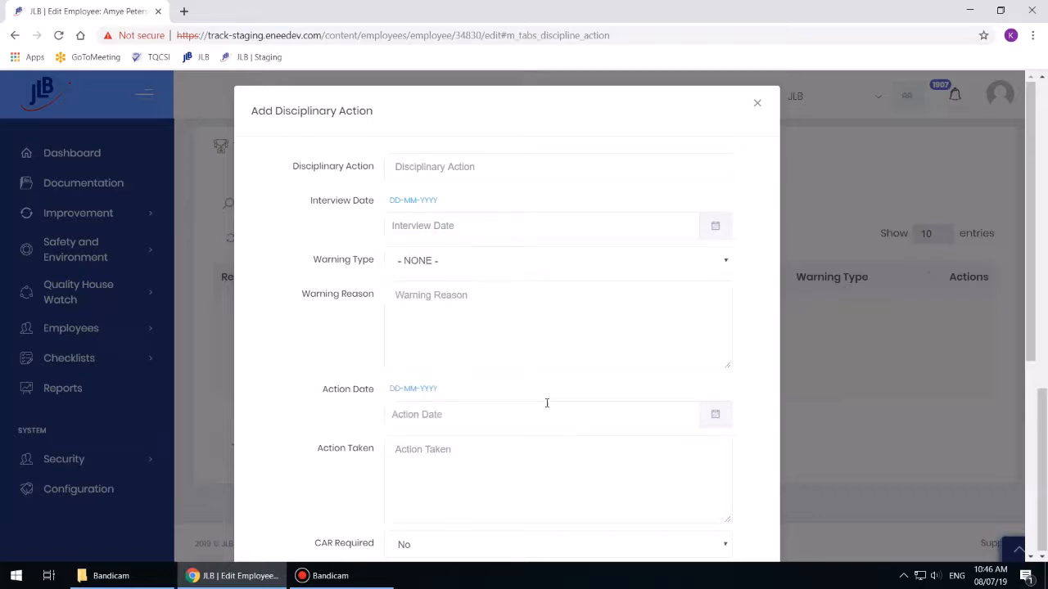
- Look over the disciplinary action form and examine the Warning Type choices without selecting one
scroll(547, 403, "down", 2)
scroll(546, 401, "up", 2)
left_click(516, 271)
left_click(512, 260)
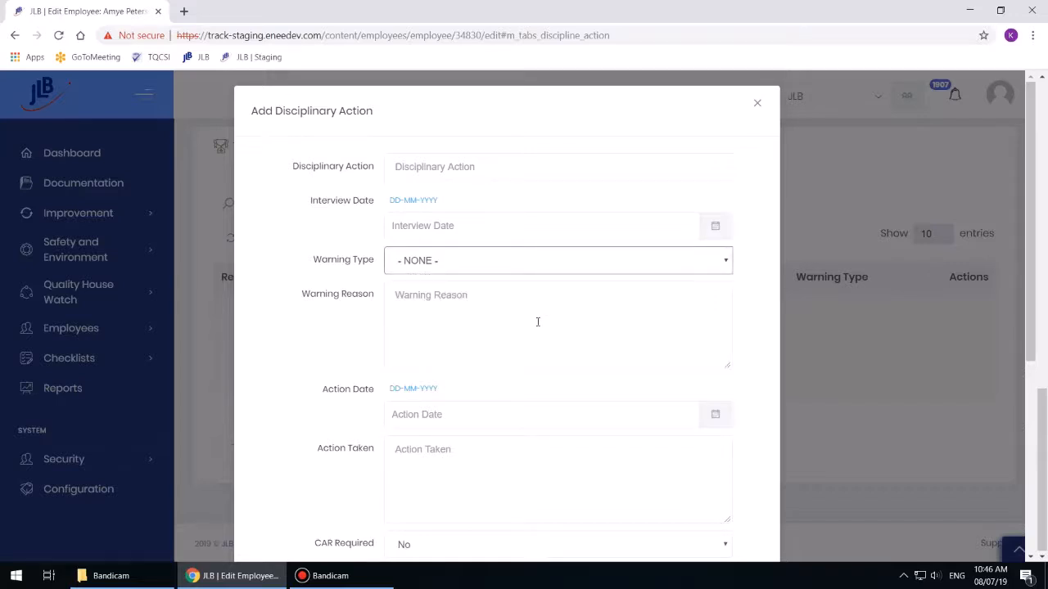
- Examine the CAR Required choices and the CAR No and CAR Notes fields of the disciplinary action
scroll(554, 366, "down", 3)
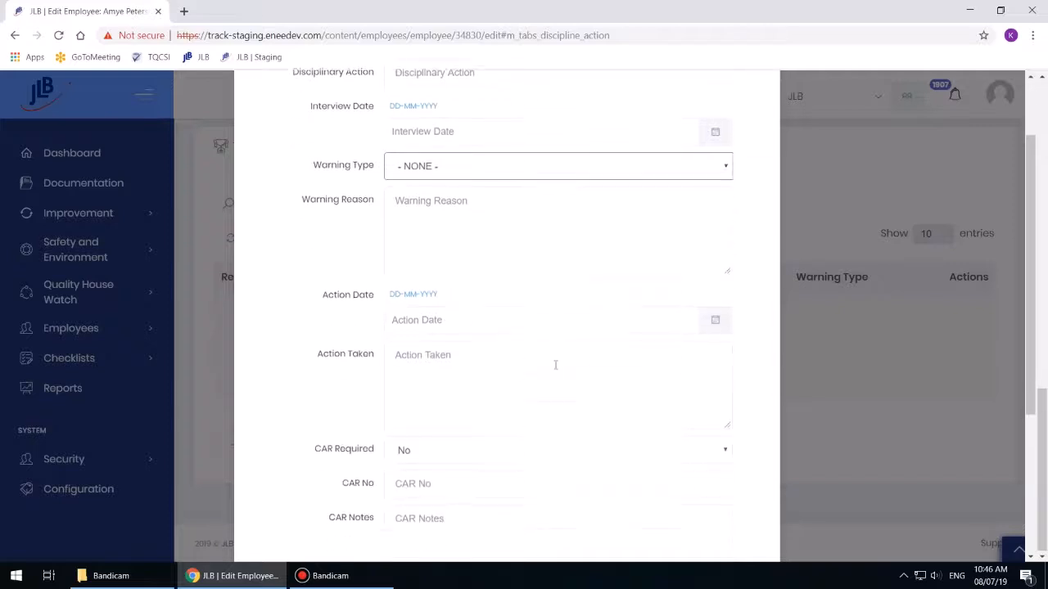
left_click(549, 341)
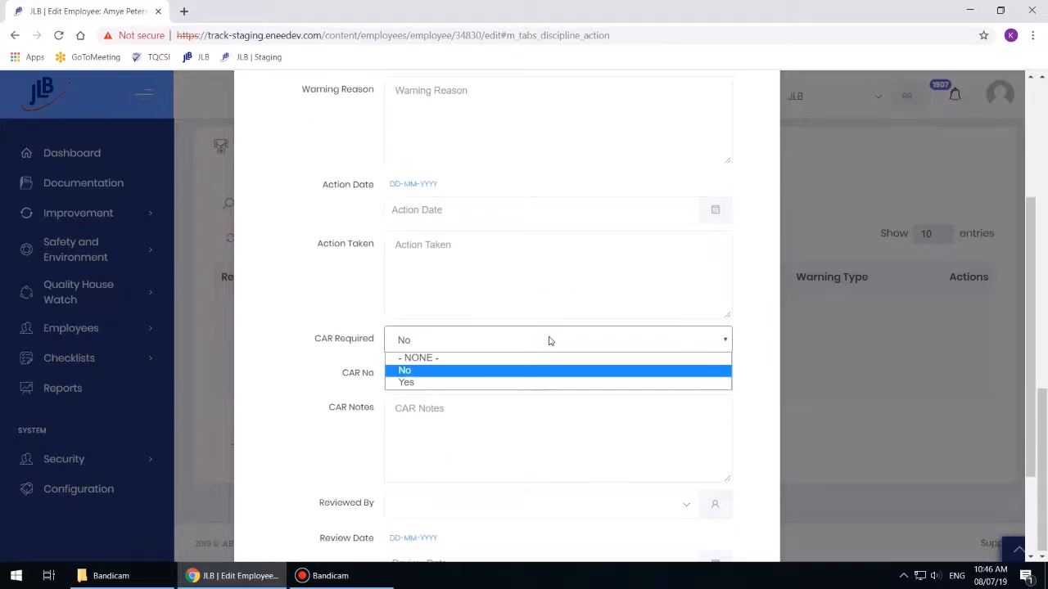
left_click(549, 340)
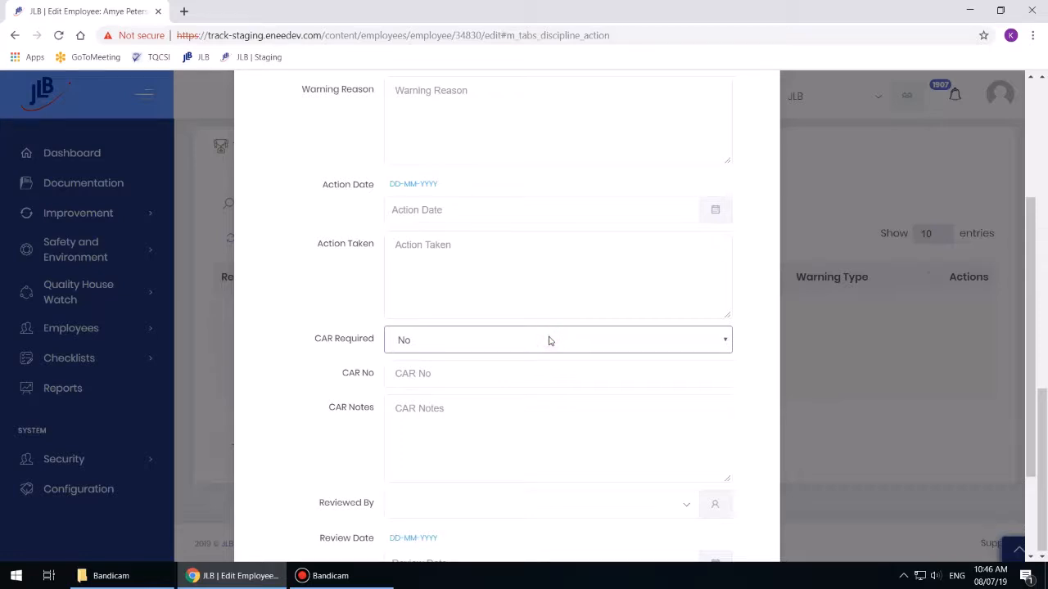
left_click(541, 374)
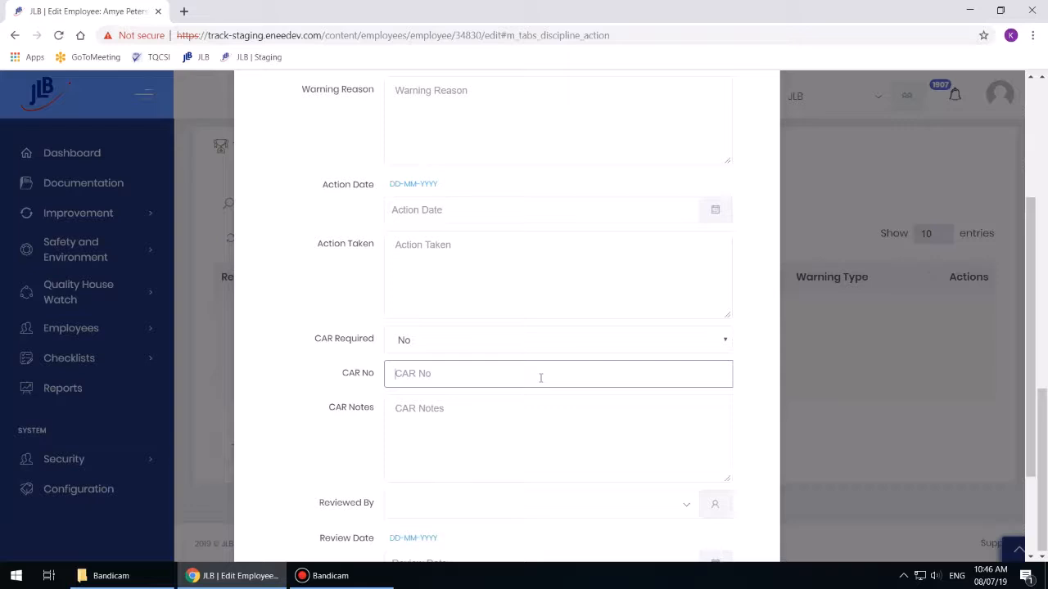
left_click(525, 419)
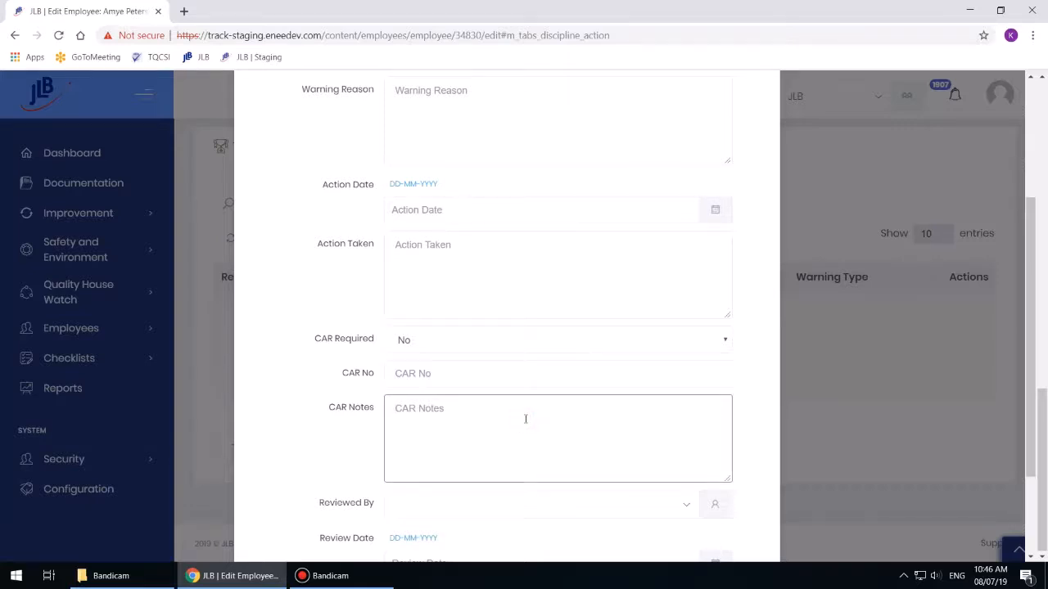
- Examine the Warning Reason and Action Taken fields, and cancel the disciplinary action entry
scroll(540, 250, "up", 1)
left_click(528, 193)
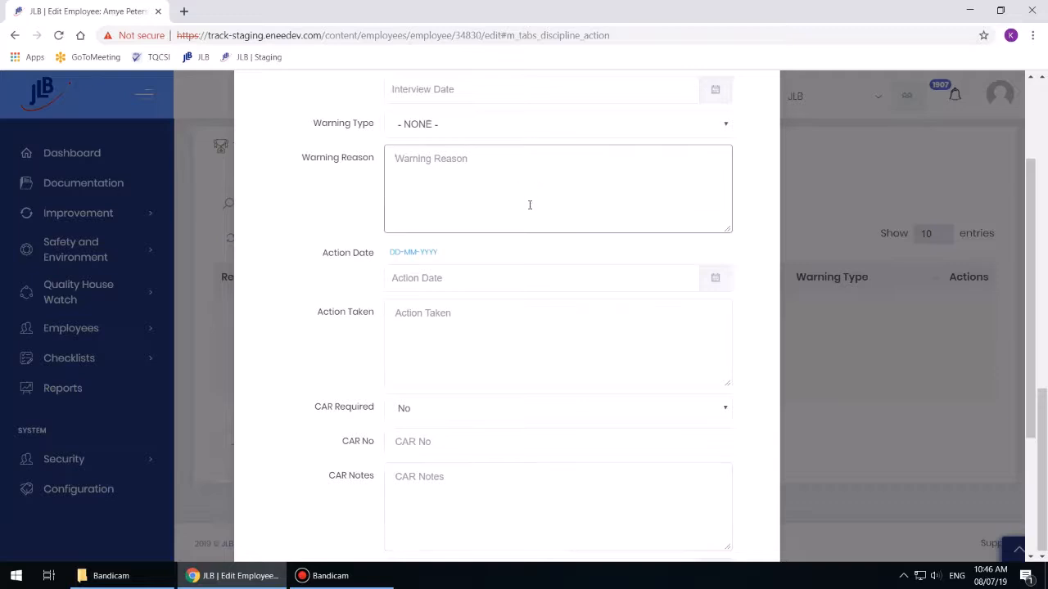
left_click(518, 344)
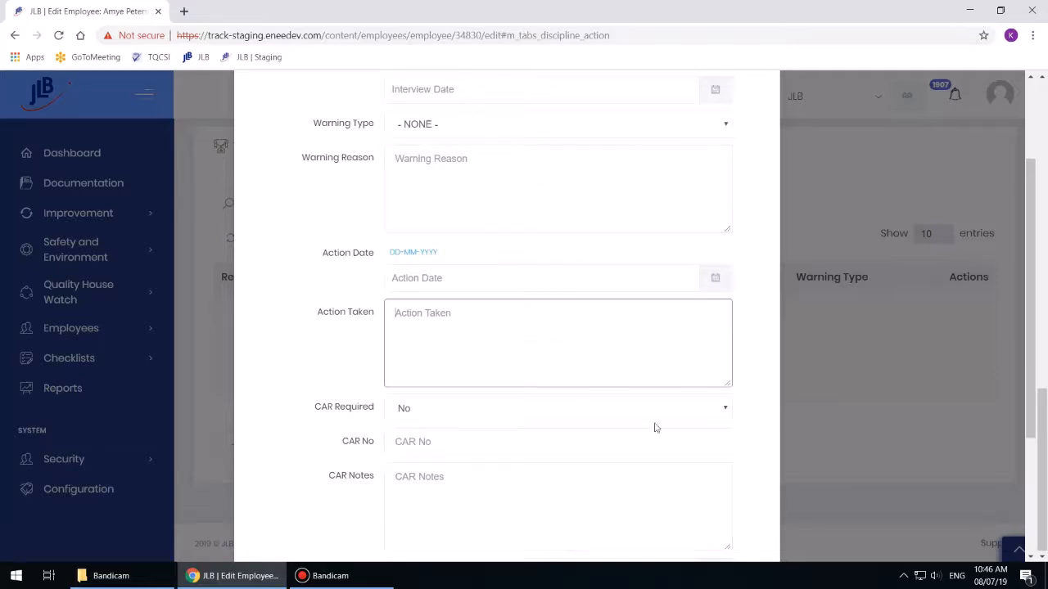
scroll(653, 431, "down", 5)
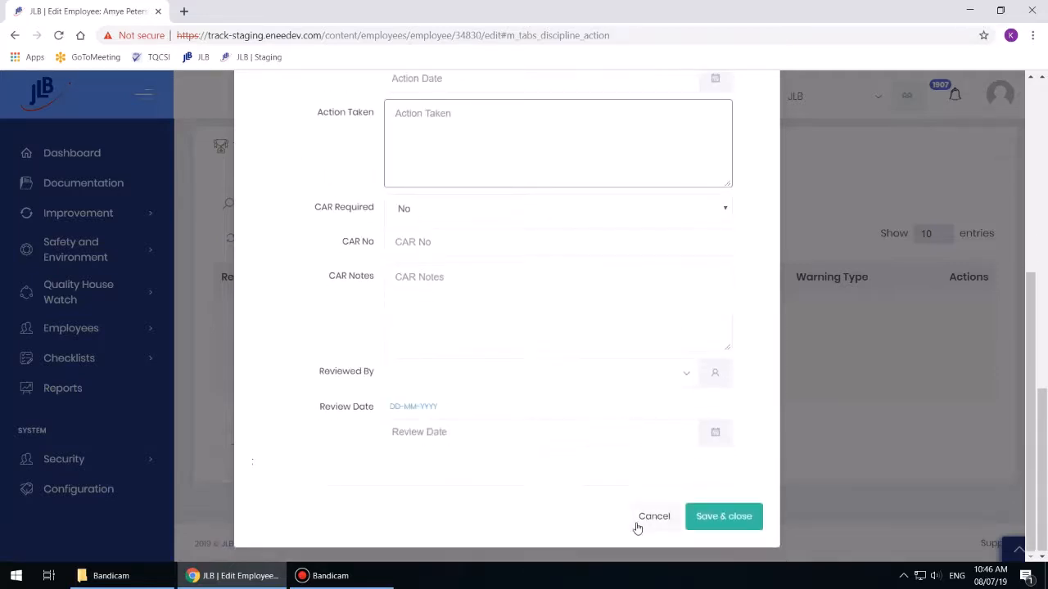
left_click(652, 514)
- Show the employee's Departures, open a new departure entry and examine the Departure Date picker and Departure Reason choices
left_click(628, 146)
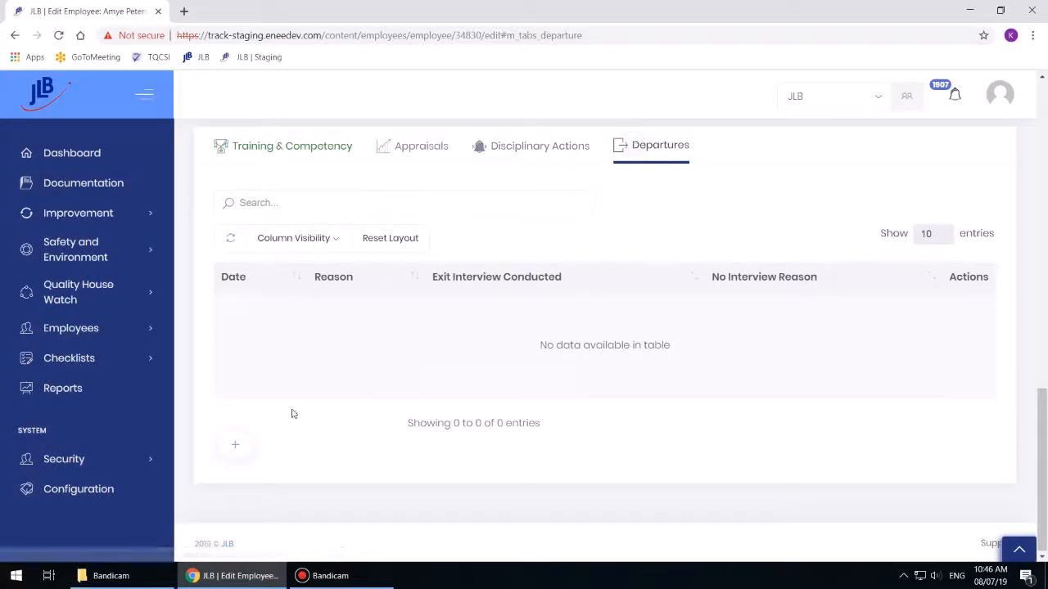
left_click(236, 446)
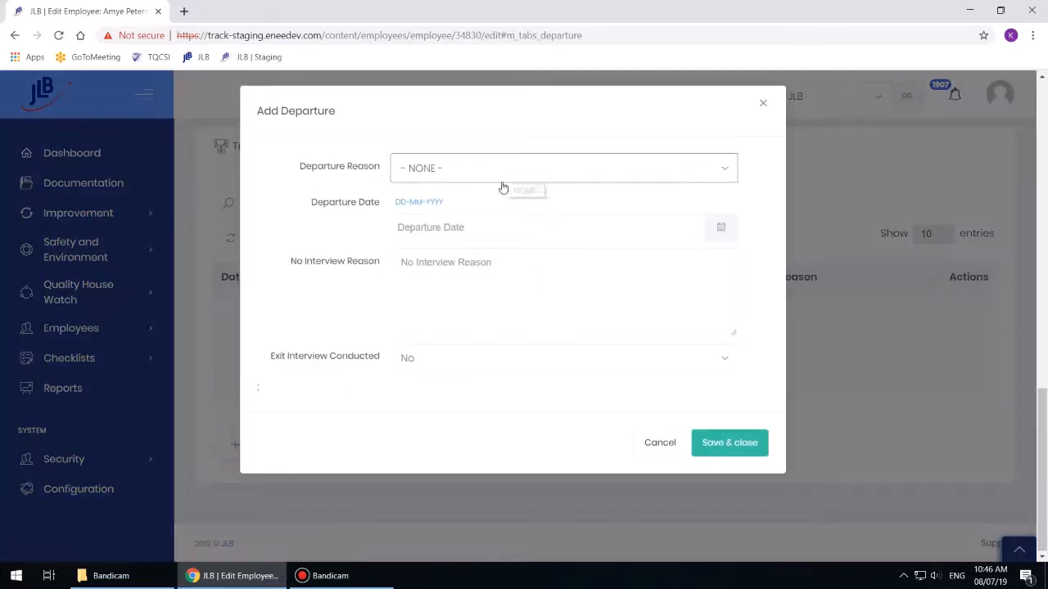
left_click(484, 225)
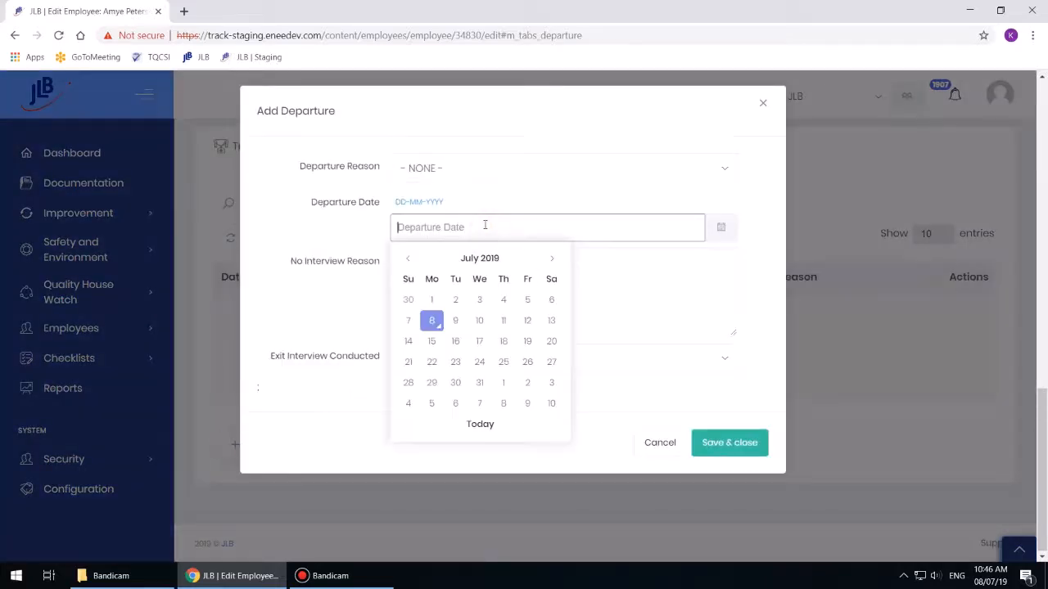
left_click(521, 185)
left_click(516, 170)
left_click(516, 169)
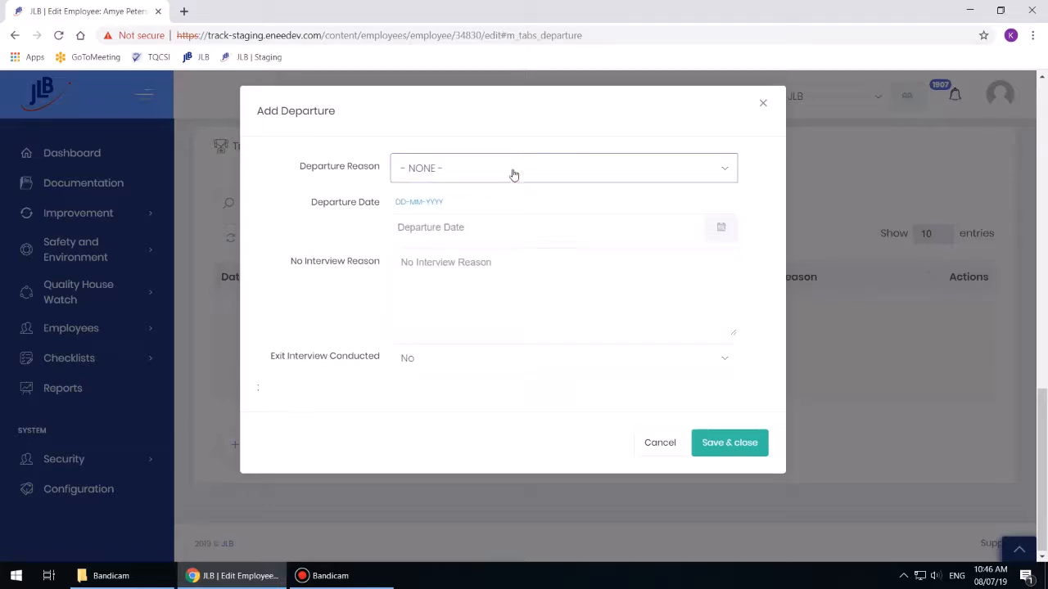
- Examine the Exit Interview Conducted choices and the No Interview Reason field of the departure entry
left_click(470, 365)
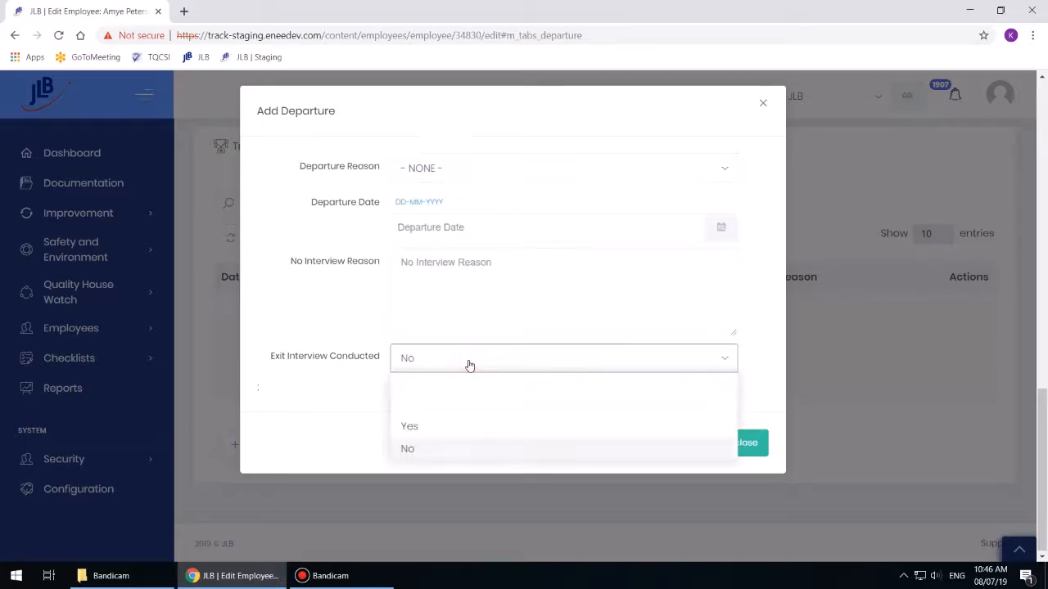
left_click(469, 361)
left_click(480, 300)
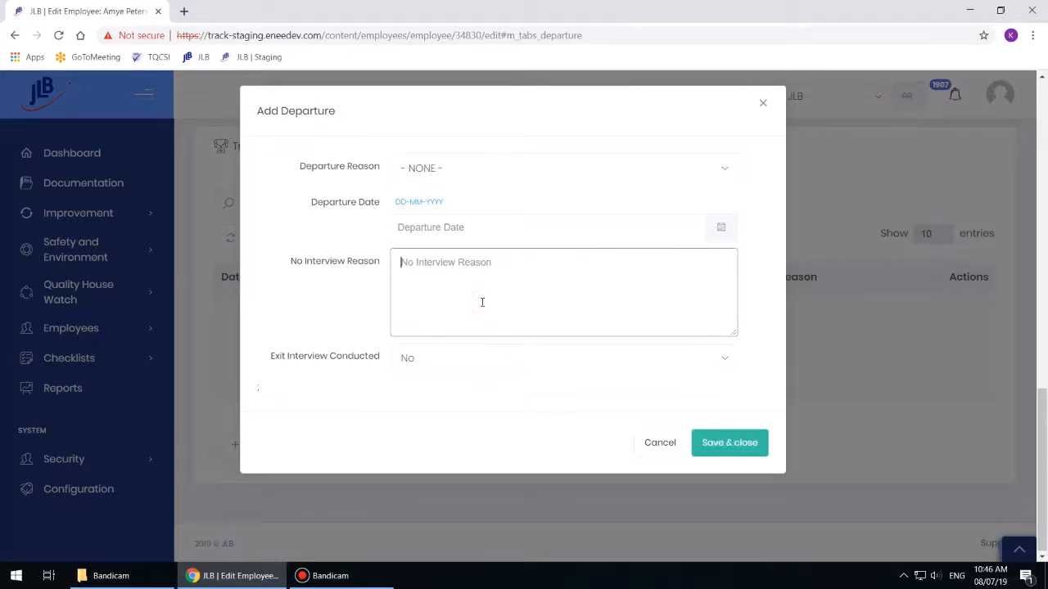
- Cancel the departure entry and return from the employee record to the employee register
left_click(655, 444)
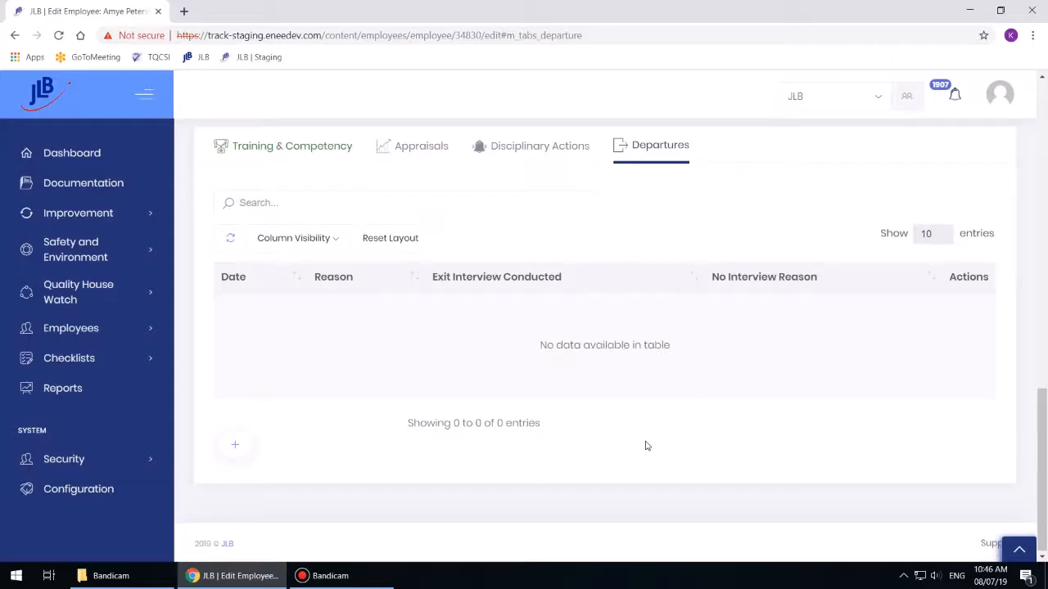
scroll(645, 445, "up", 15)
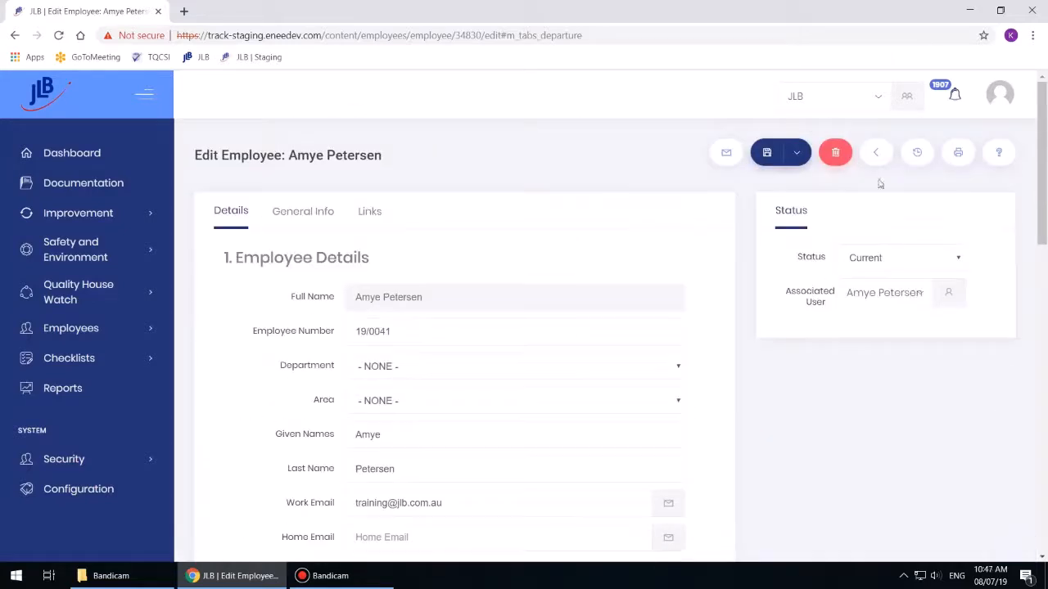
left_click(875, 152)
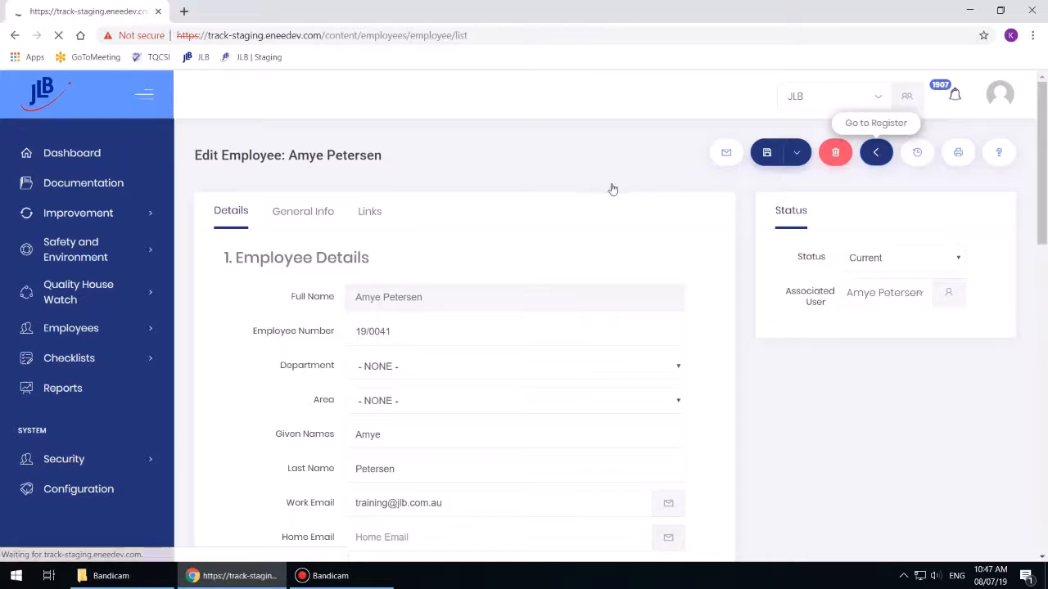